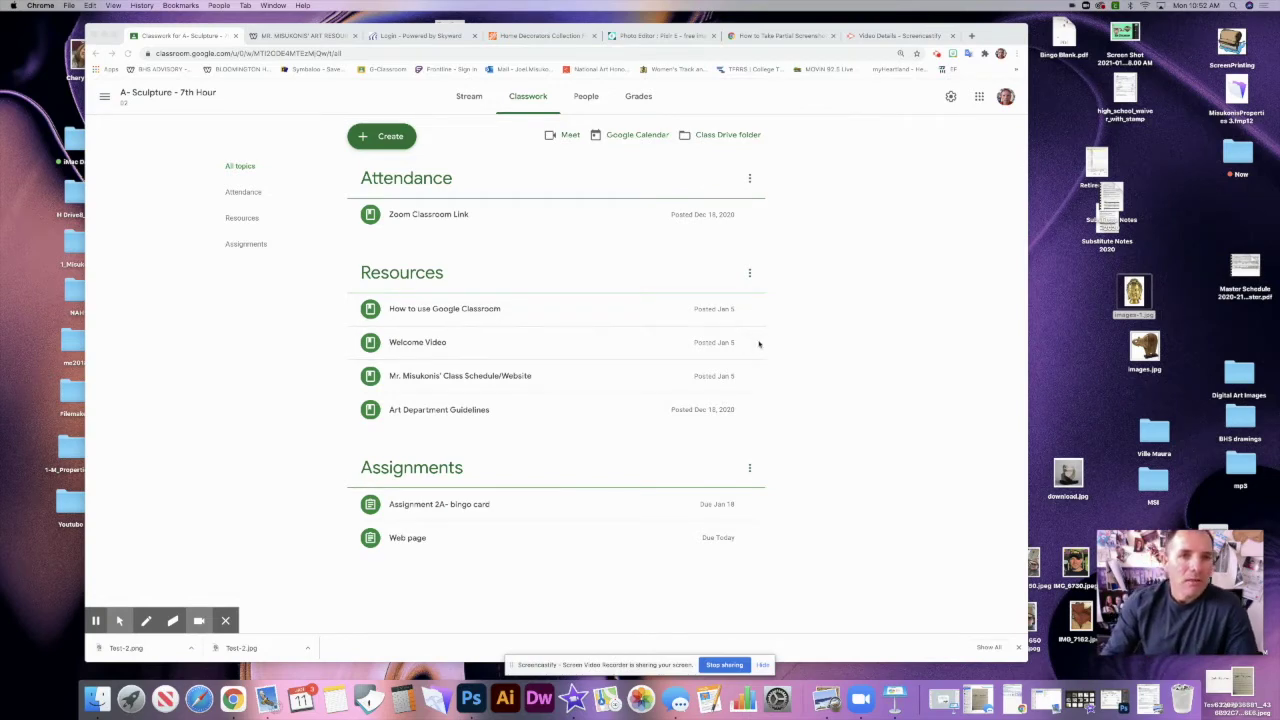
Step: Switch from Google Classroom to the Art Resource Center website tab
{"action": "left_click", "coordinate": [298, 37]}
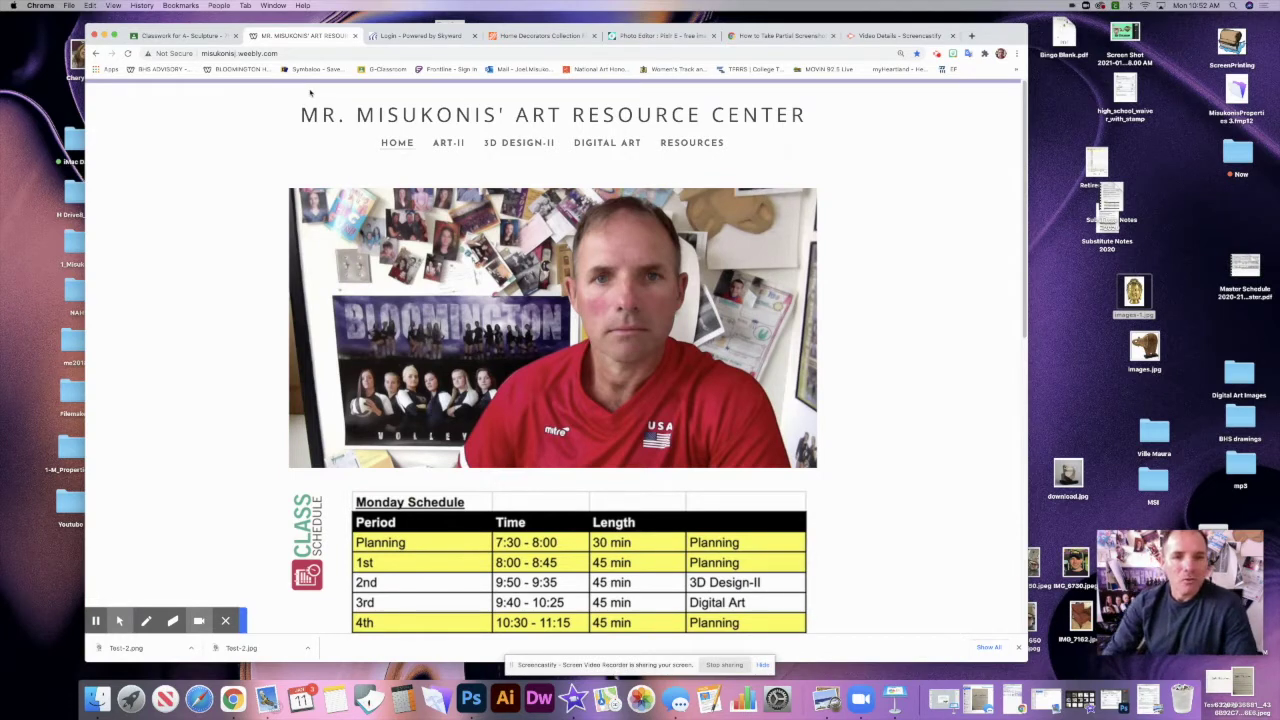
Step: Go to the 3D-II Projects page and open the Assignment 2A BINGO Card template in a new tab
{"action": "mouse_move", "coordinate": [540, 143]}
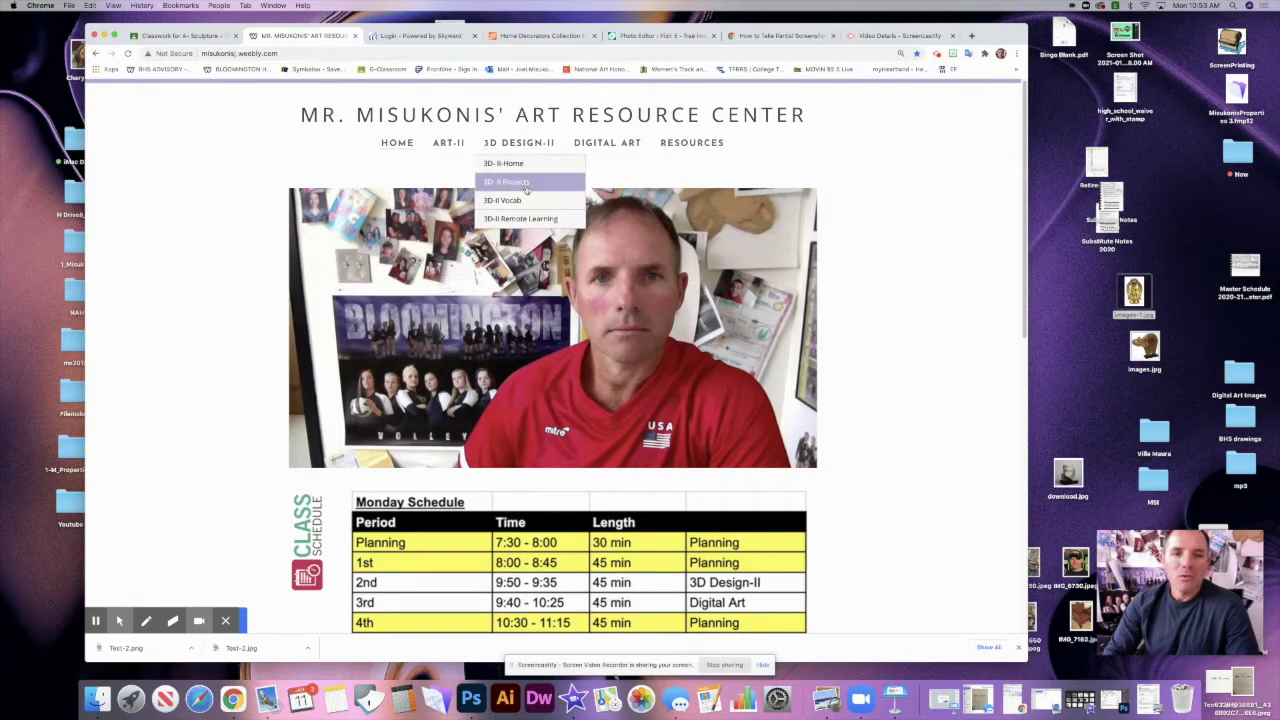
{"action": "left_click", "coordinate": [528, 183]}
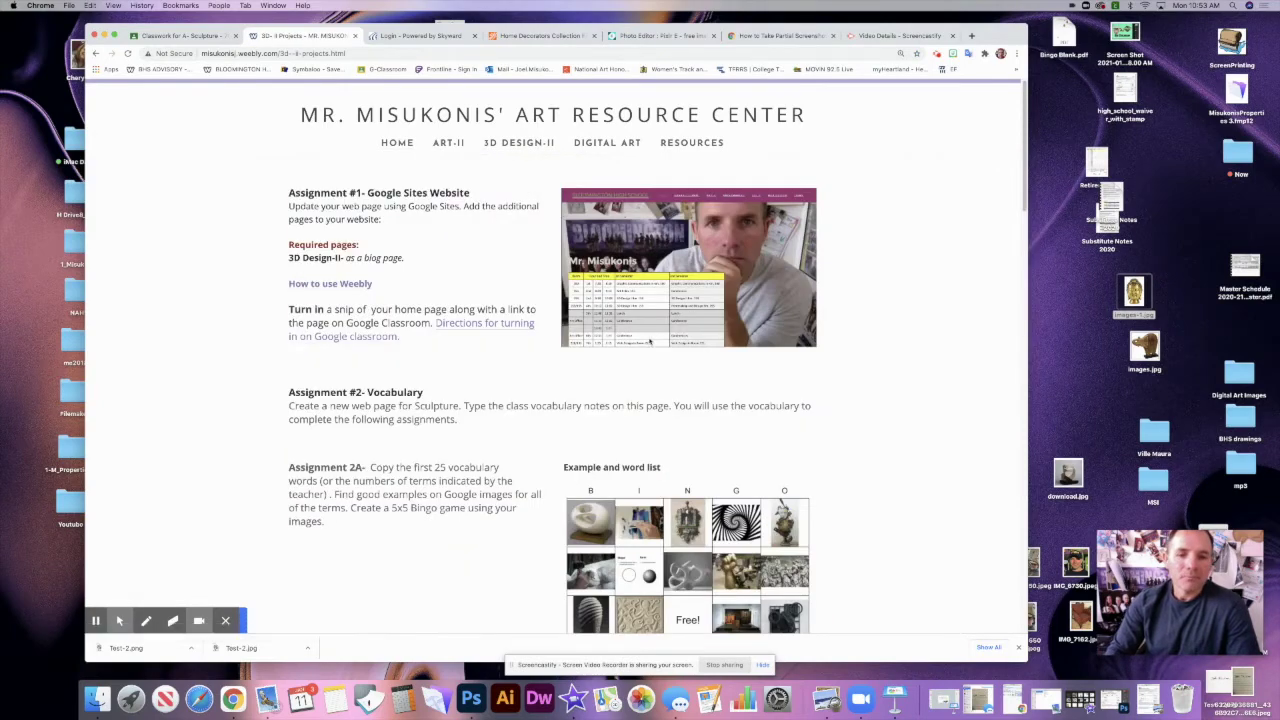
{"action": "scroll", "coordinate": [660, 366], "scroll_direction": "down", "scroll_amount": 5}
{"action": "scroll", "coordinate": [660, 366], "scroll_direction": "down", "scroll_amount": 1}
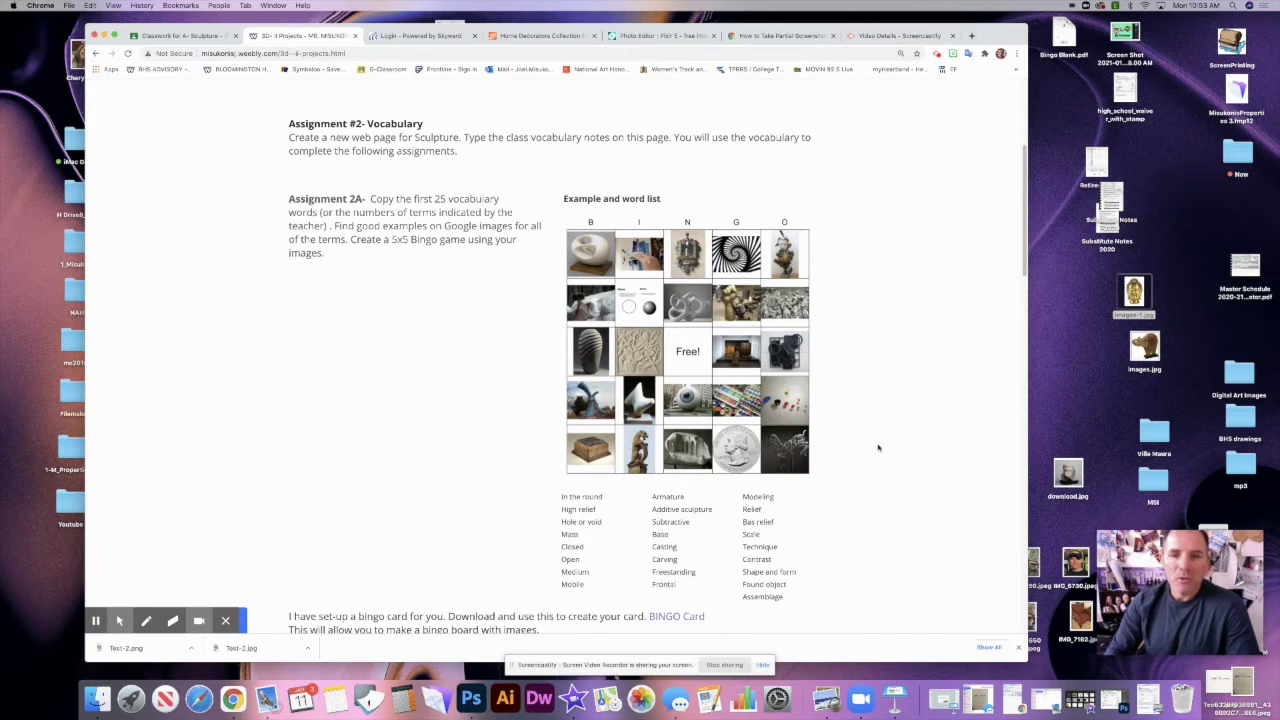
{"action": "scroll", "coordinate": [878, 448], "scroll_direction": "down", "scroll_amount": 1}
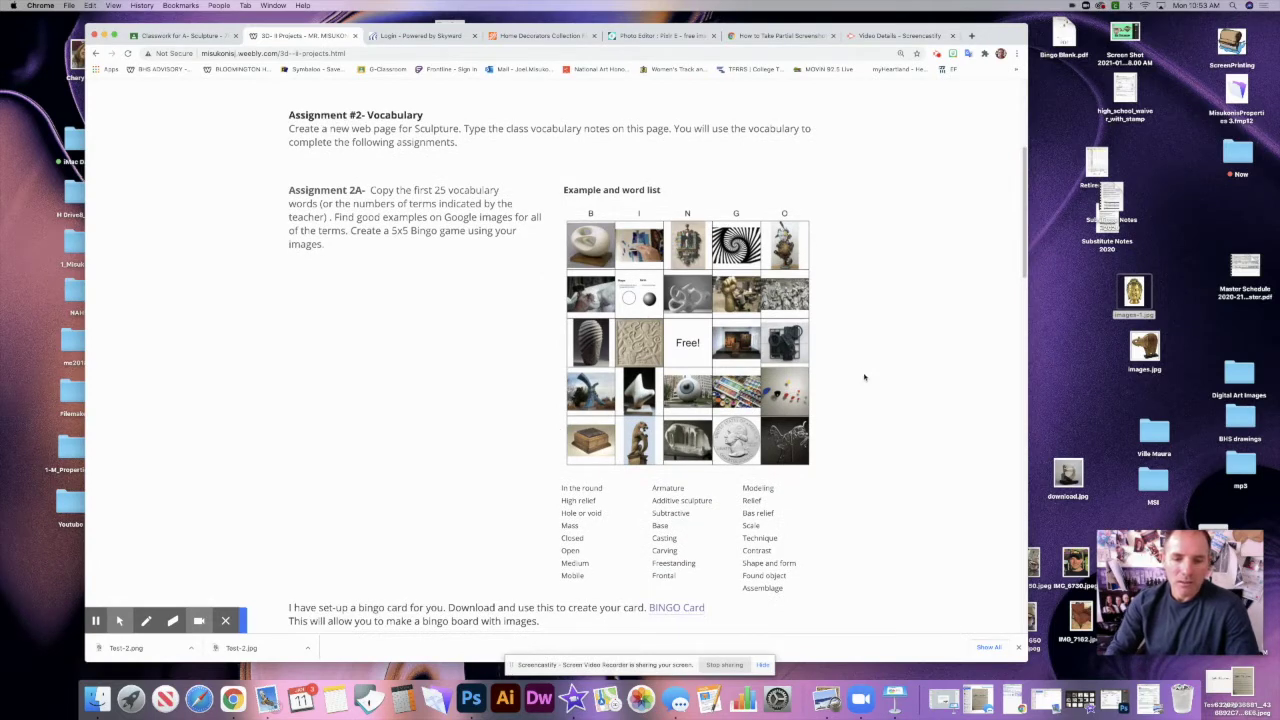
{"action": "scroll", "coordinate": [863, 374], "scroll_direction": "down", "scroll_amount": 2}
{"action": "left_click", "coordinate": [690, 562]}
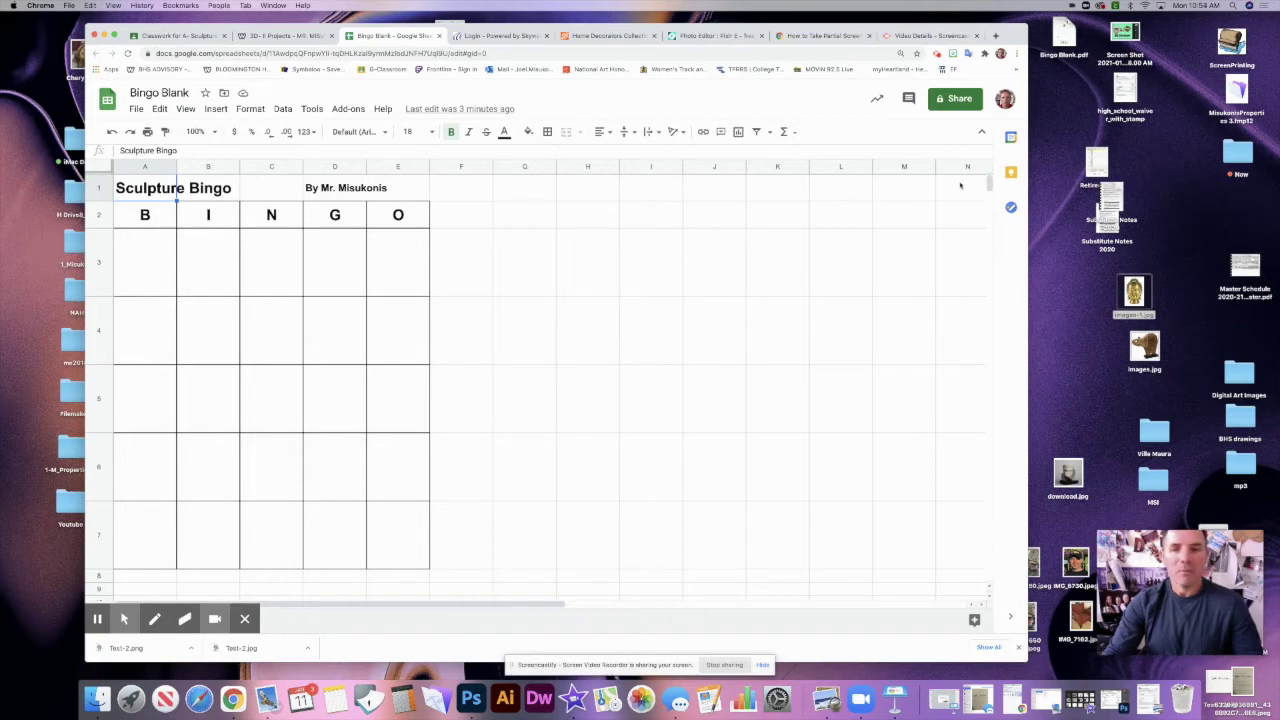
Step: Open a new blank Chrome tab beside the Bingo Blank spreadsheet
{"action": "left_click", "coordinate": [996, 36]}
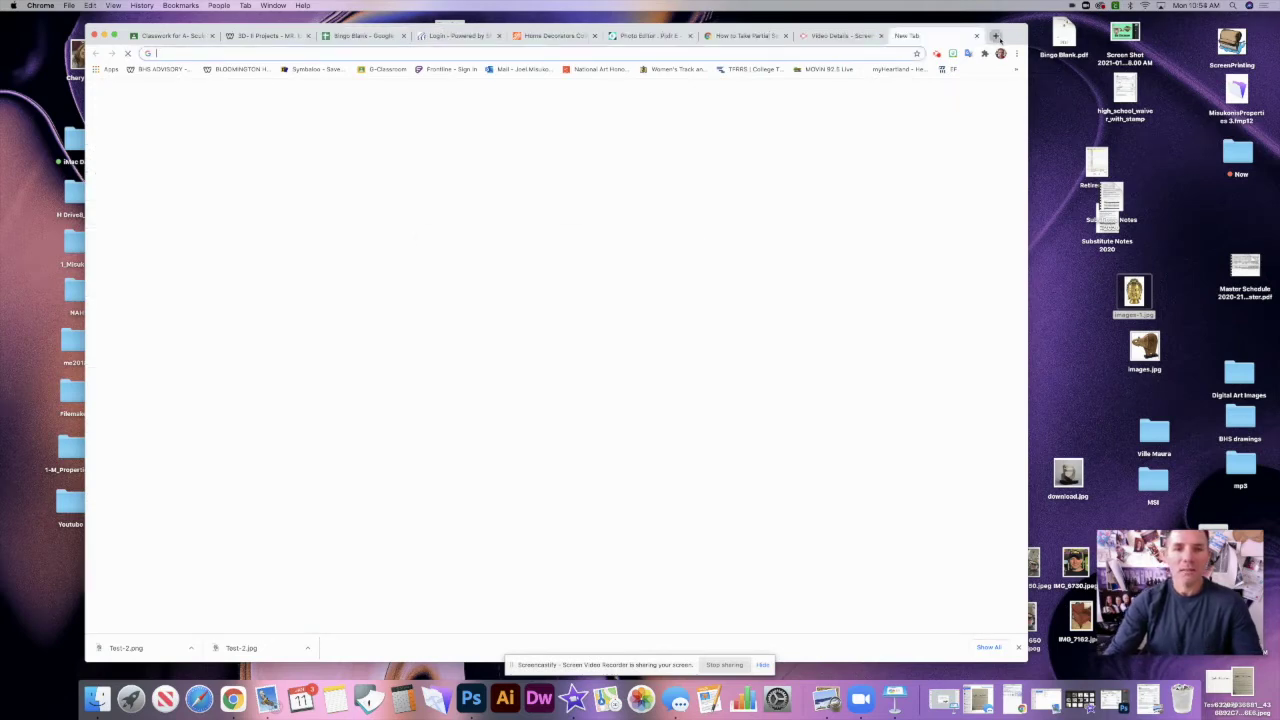
Step: Run a Google image search for 'sculpture base'
{"action": "left_click", "coordinate": [631, 236]}
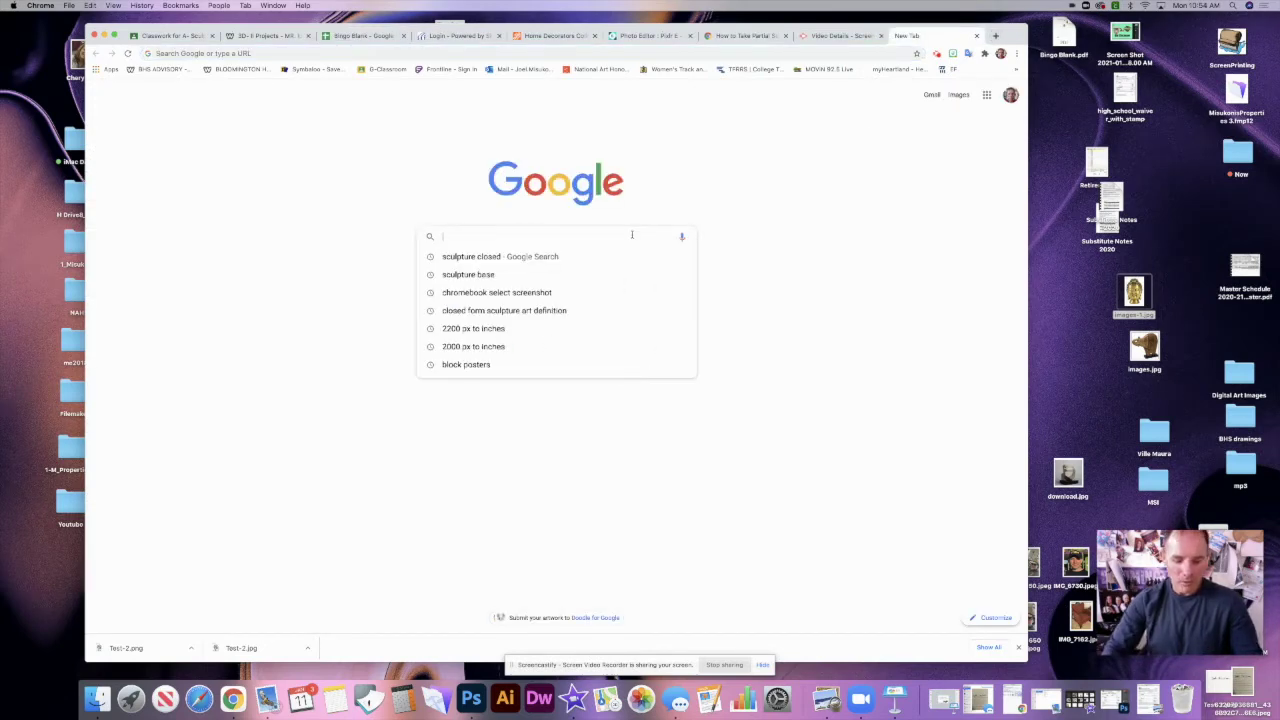
{"action": "type", "text": "sculptur"}
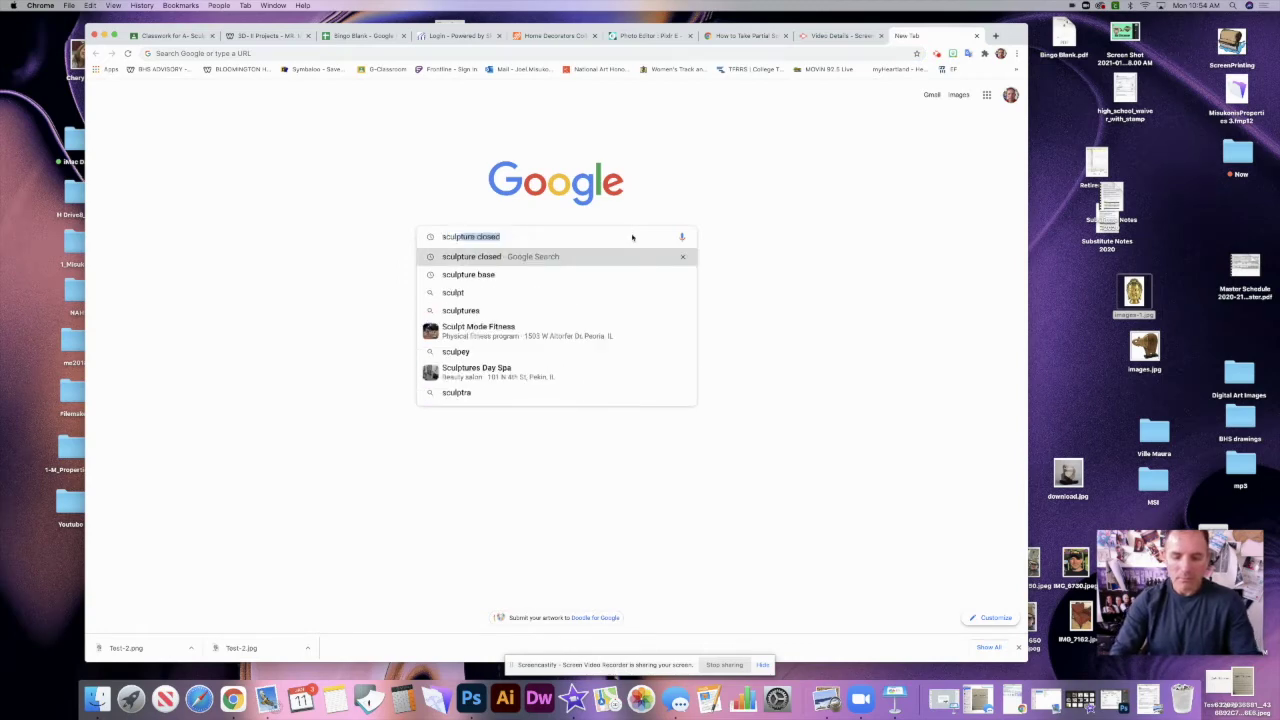
{"action": "type", "text": "e"}
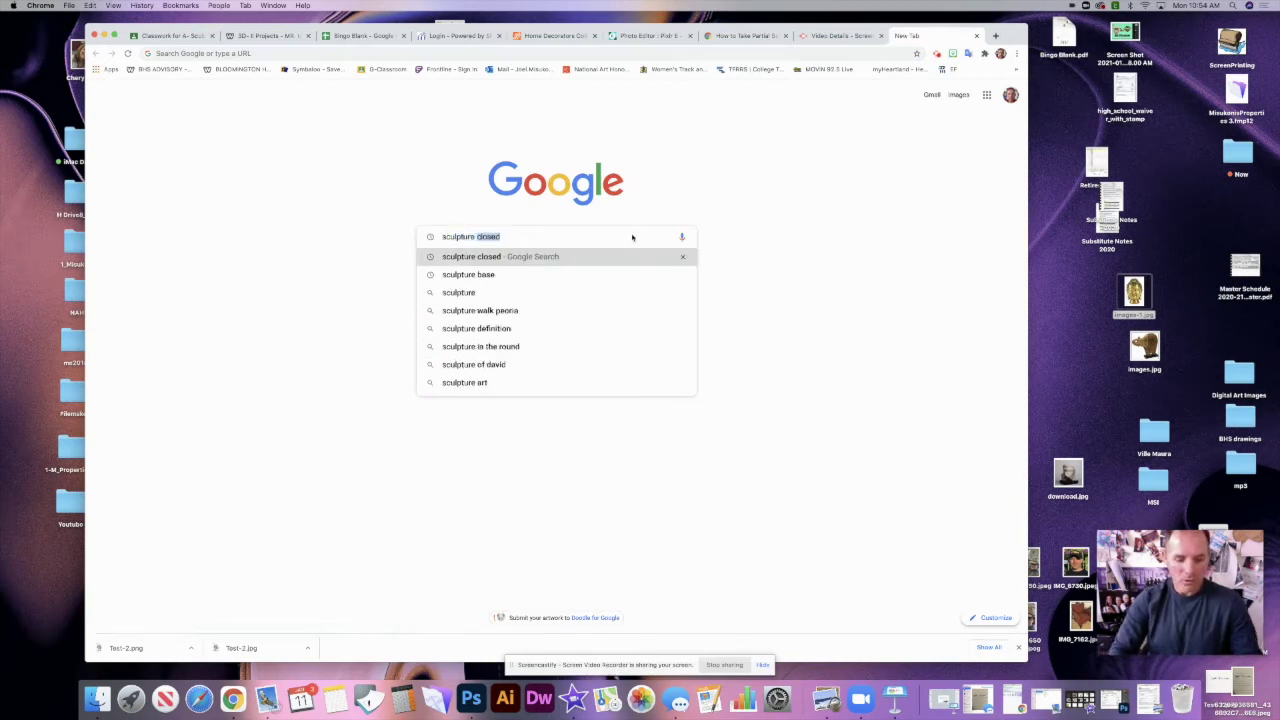
{"action": "type", "text": " base"}
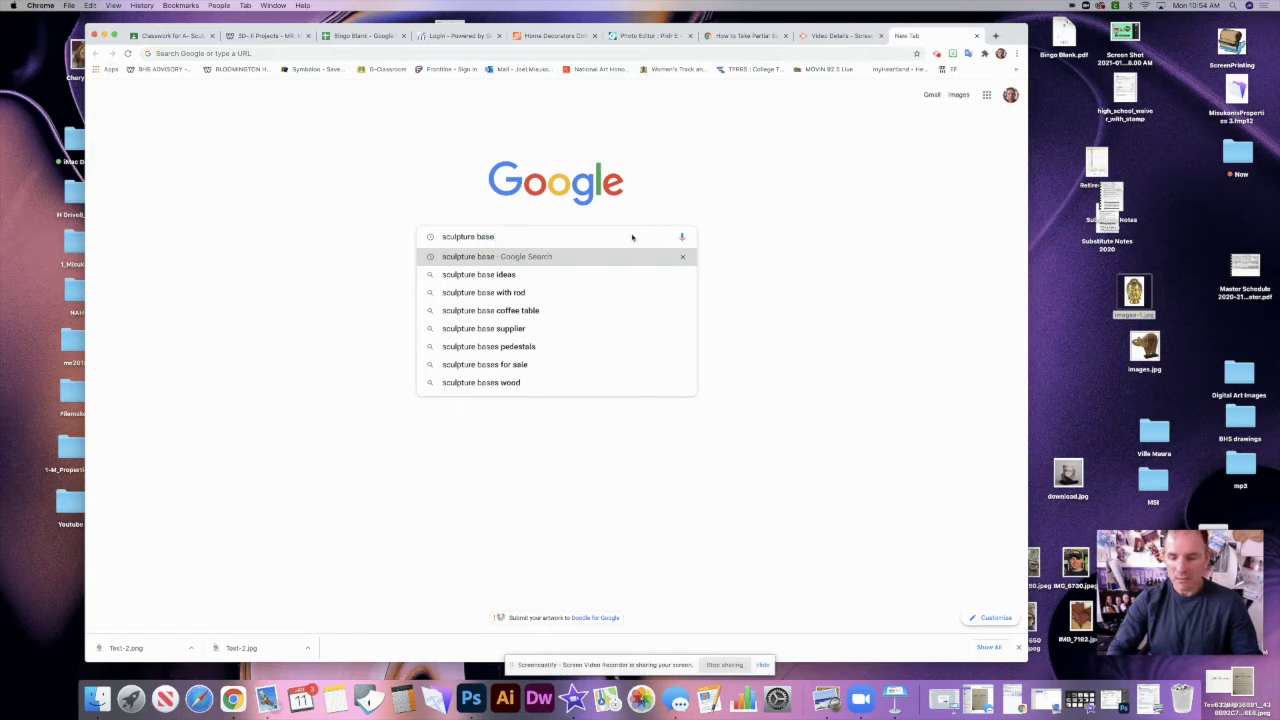
{"action": "key", "text": "Return"}
{"action": "left_click", "coordinate": [258, 151]}
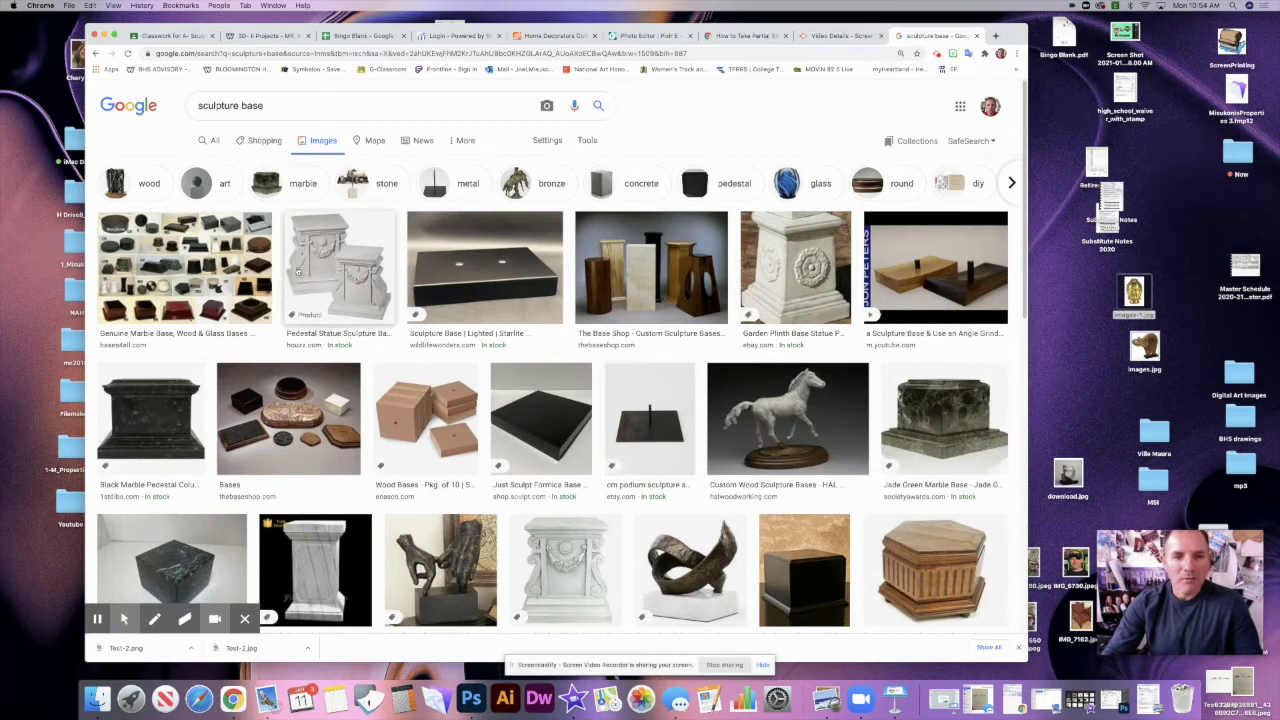
Step: Save the Buri Wood abstract sculpture image to the desktop as images-2.jpg, then return to Bingo Blank
{"action": "scroll", "coordinate": [660, 372], "scroll_direction": "down", "scroll_amount": 5}
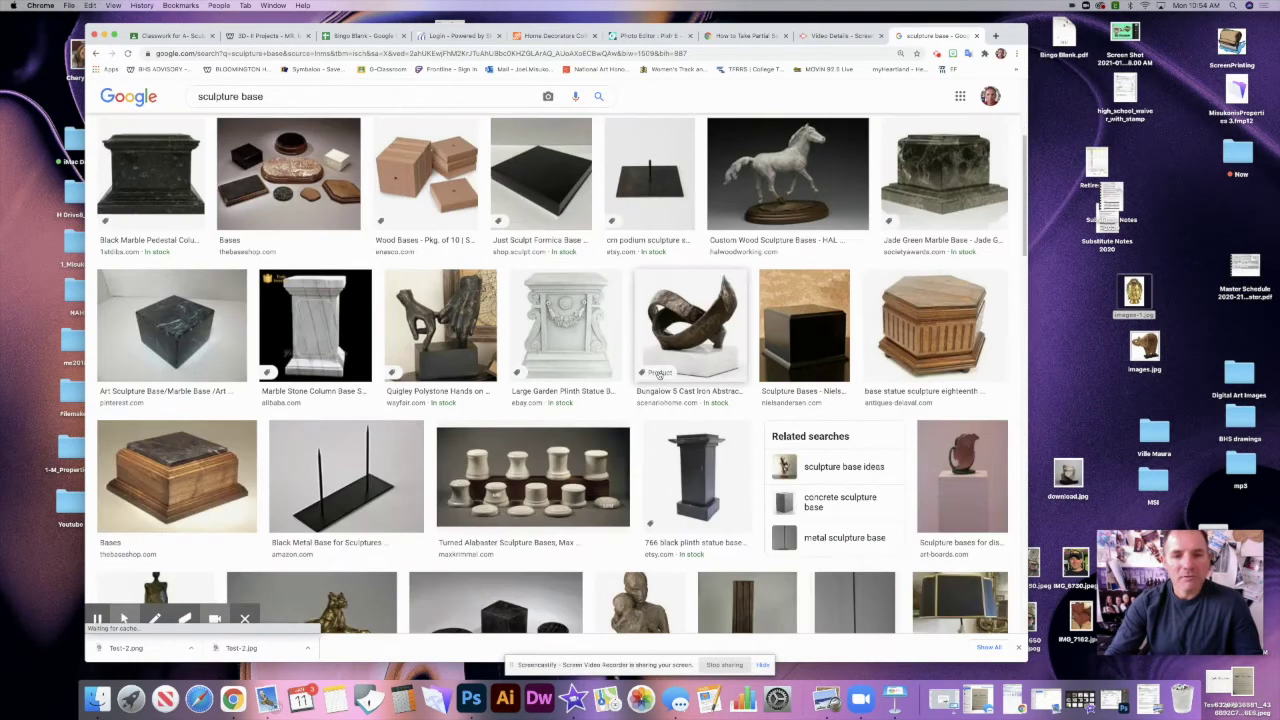
{"action": "scroll", "coordinate": [660, 372], "scroll_direction": "down", "scroll_amount": 1}
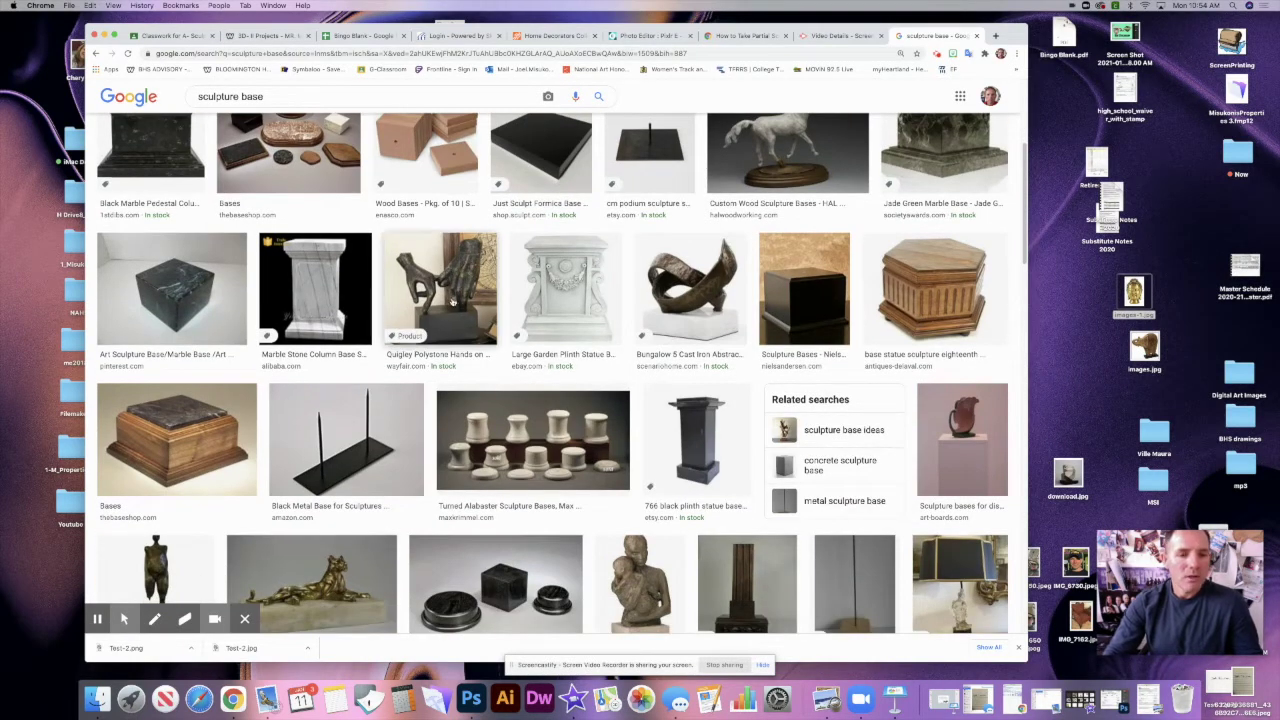
{"action": "scroll", "coordinate": [677, 368], "scroll_direction": "down", "scroll_amount": 5}
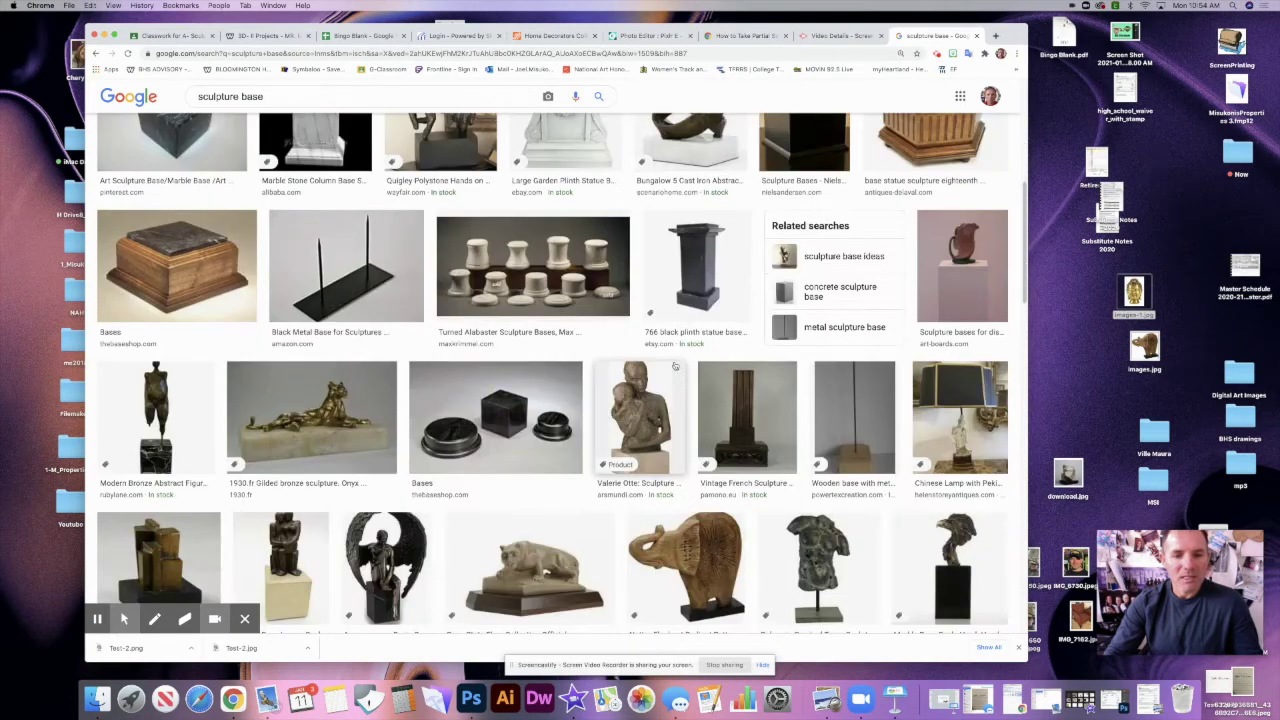
{"action": "scroll", "coordinate": [677, 368], "scroll_direction": "down", "scroll_amount": 1}
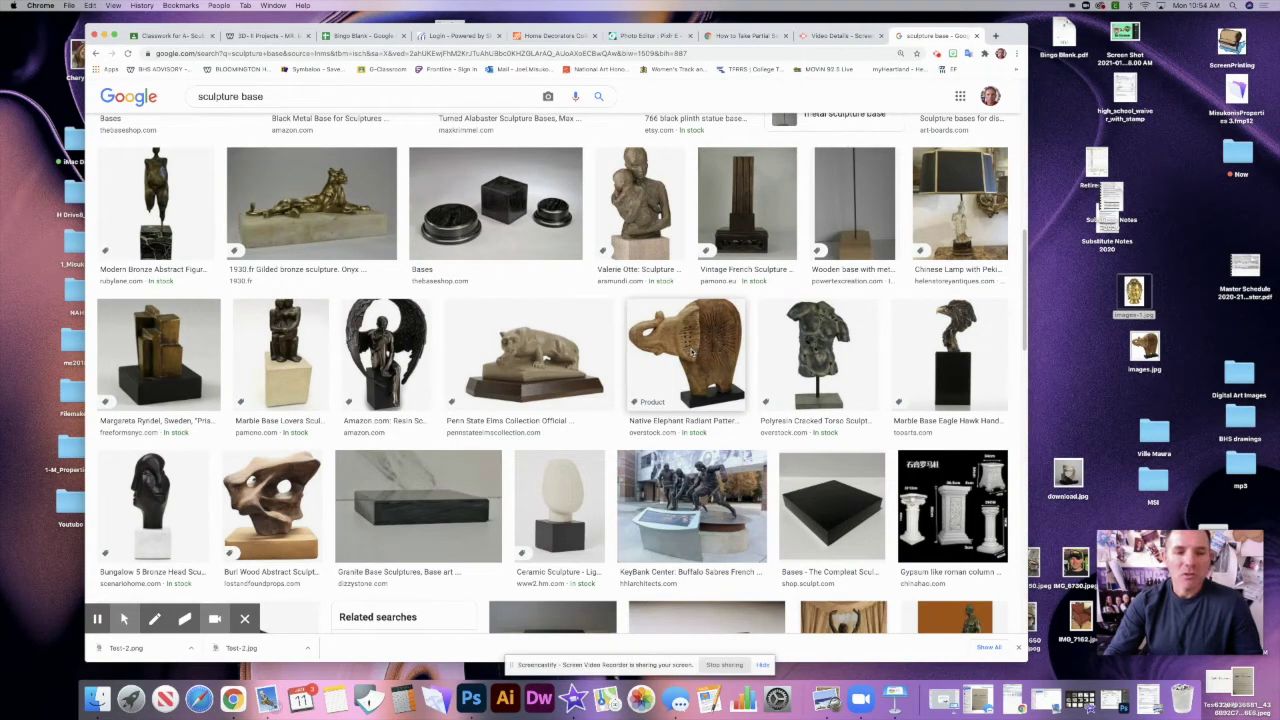
{"action": "scroll", "coordinate": [692, 352], "scroll_direction": "down", "scroll_amount": 3}
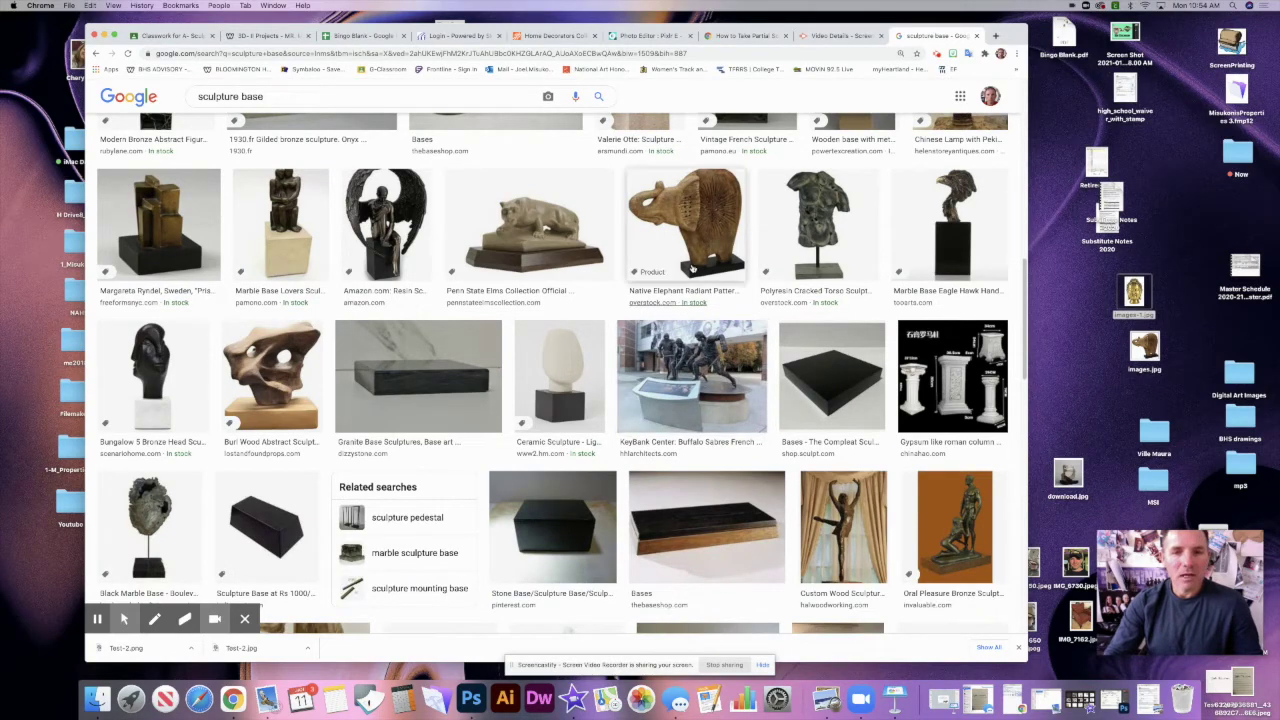
{"action": "left_click_drag", "start_coordinate": [284, 370], "coordinate": [1071, 325]}
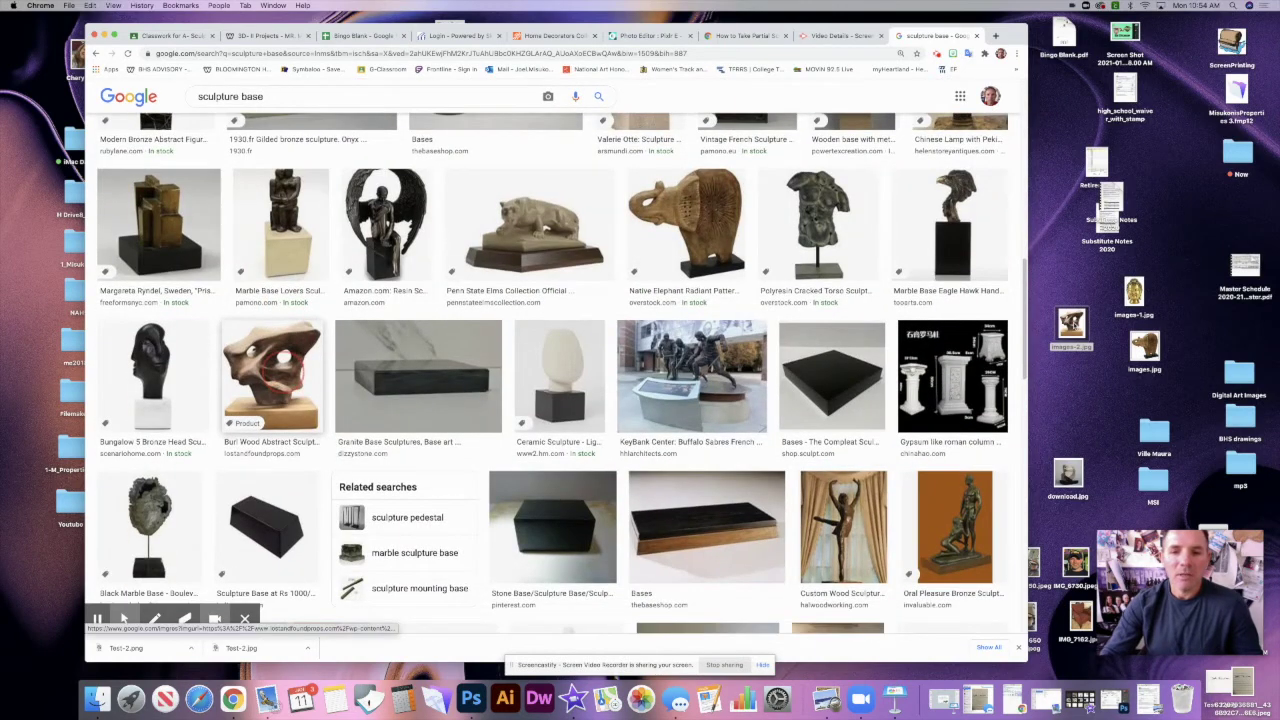
{"action": "left_click", "coordinate": [893, 375]}
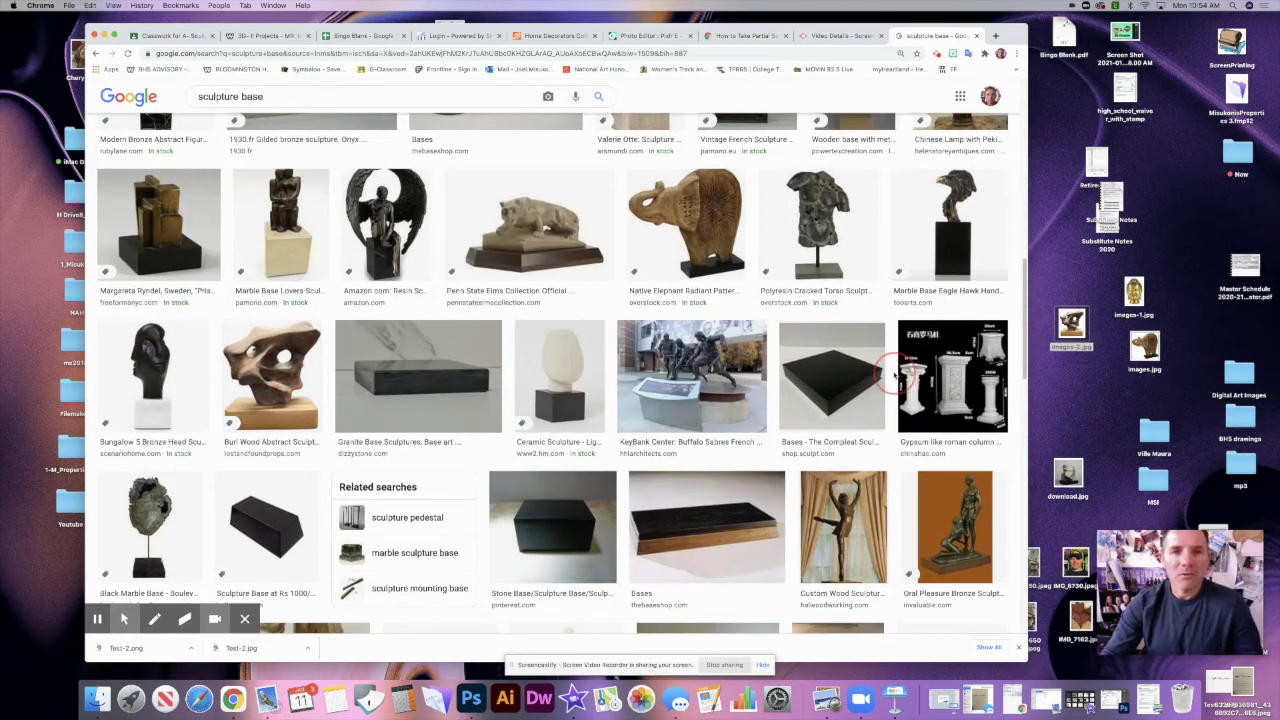
{"action": "left_click", "coordinate": [479, 88]}
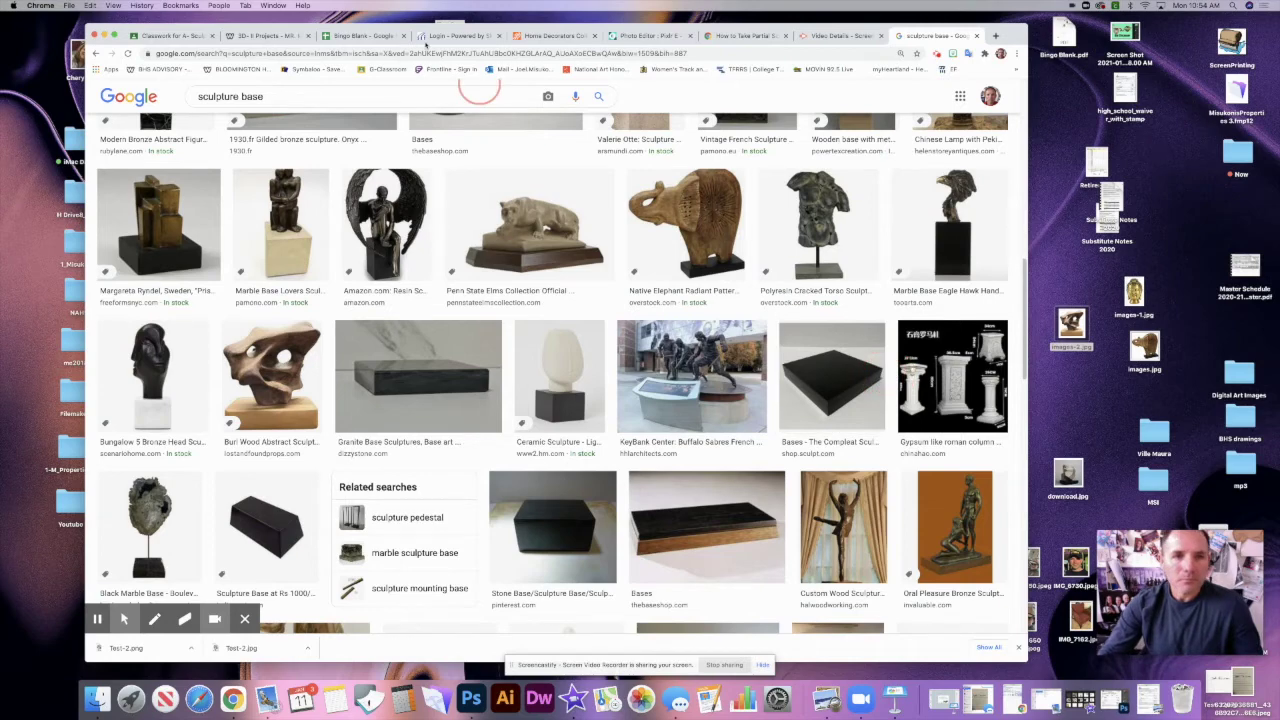
{"action": "left_click", "coordinate": [365, 36]}
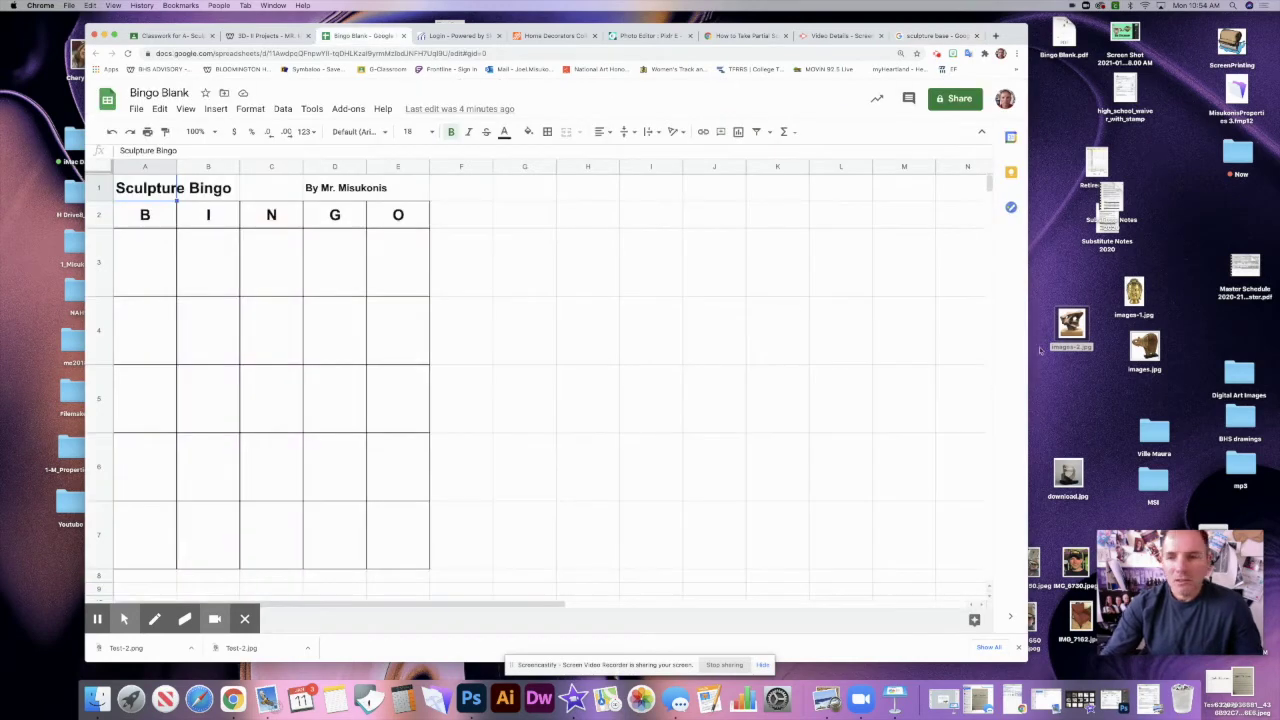
Step: Copy images-2.jpg from the desktop and paste it into cell D3
{"action": "right_click", "coordinate": [1084, 326]}
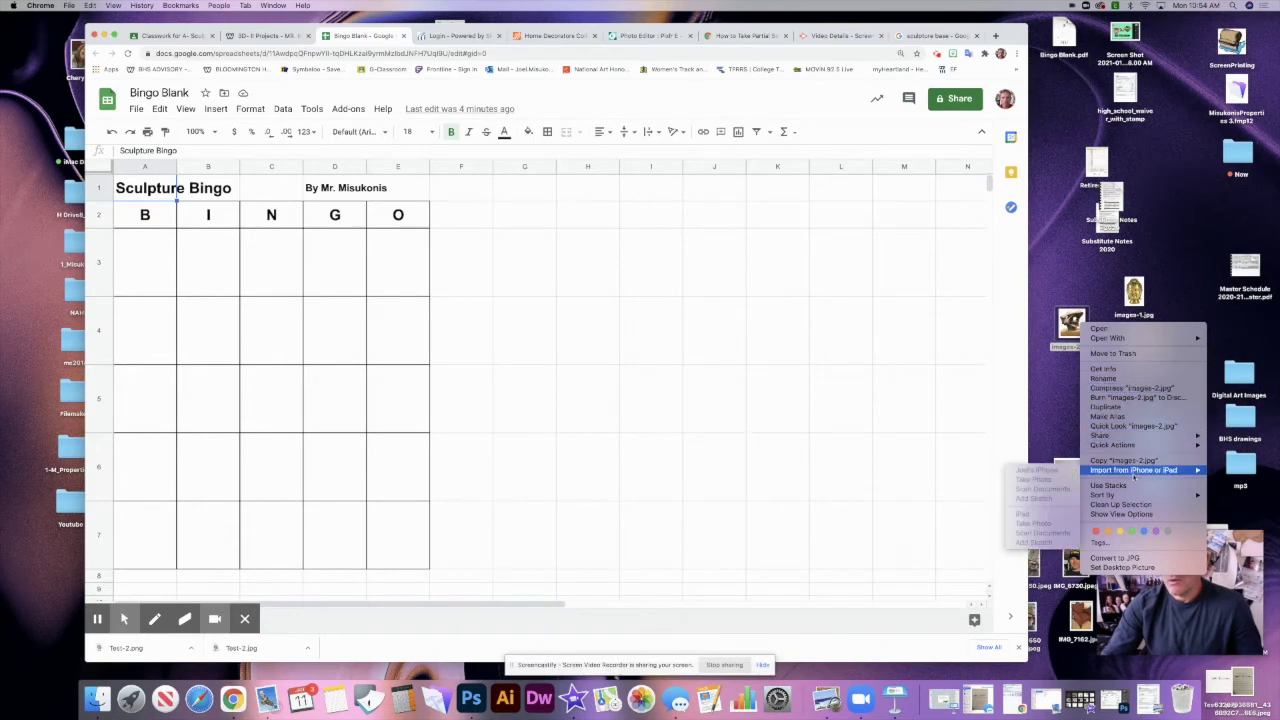
{"action": "left_click", "coordinate": [1124, 460]}
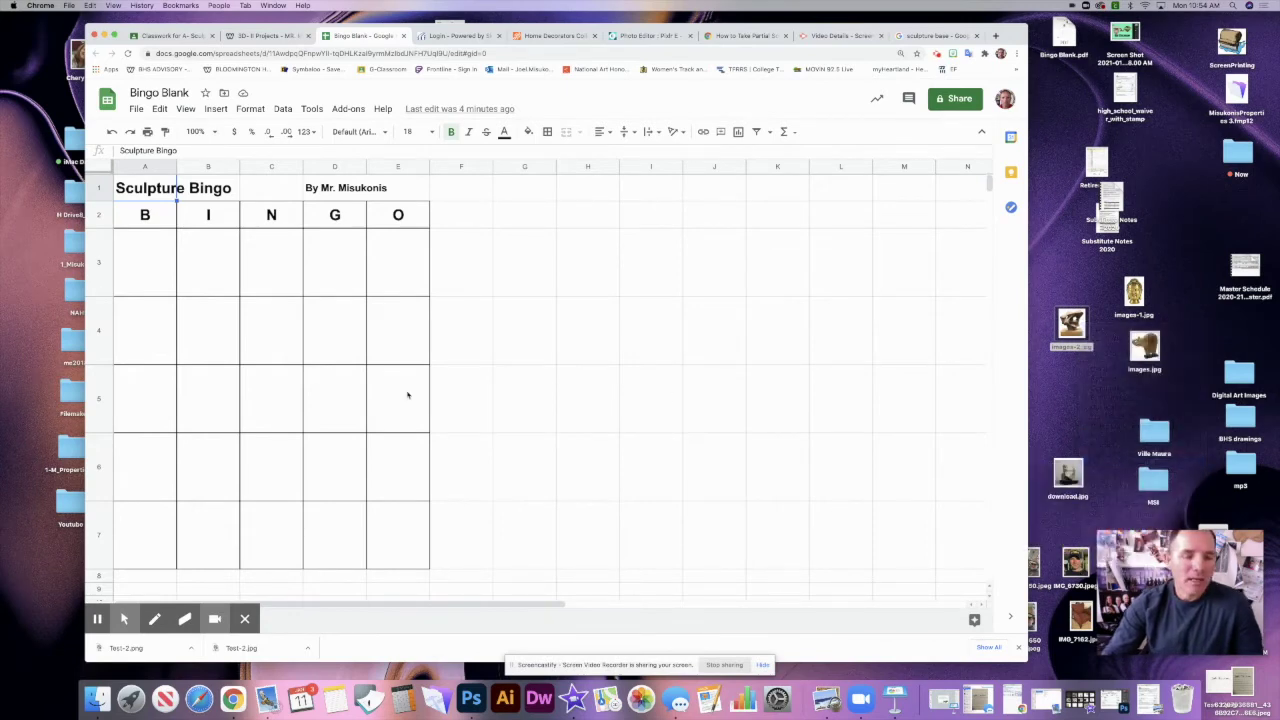
{"action": "right_click", "coordinate": [311, 258]}
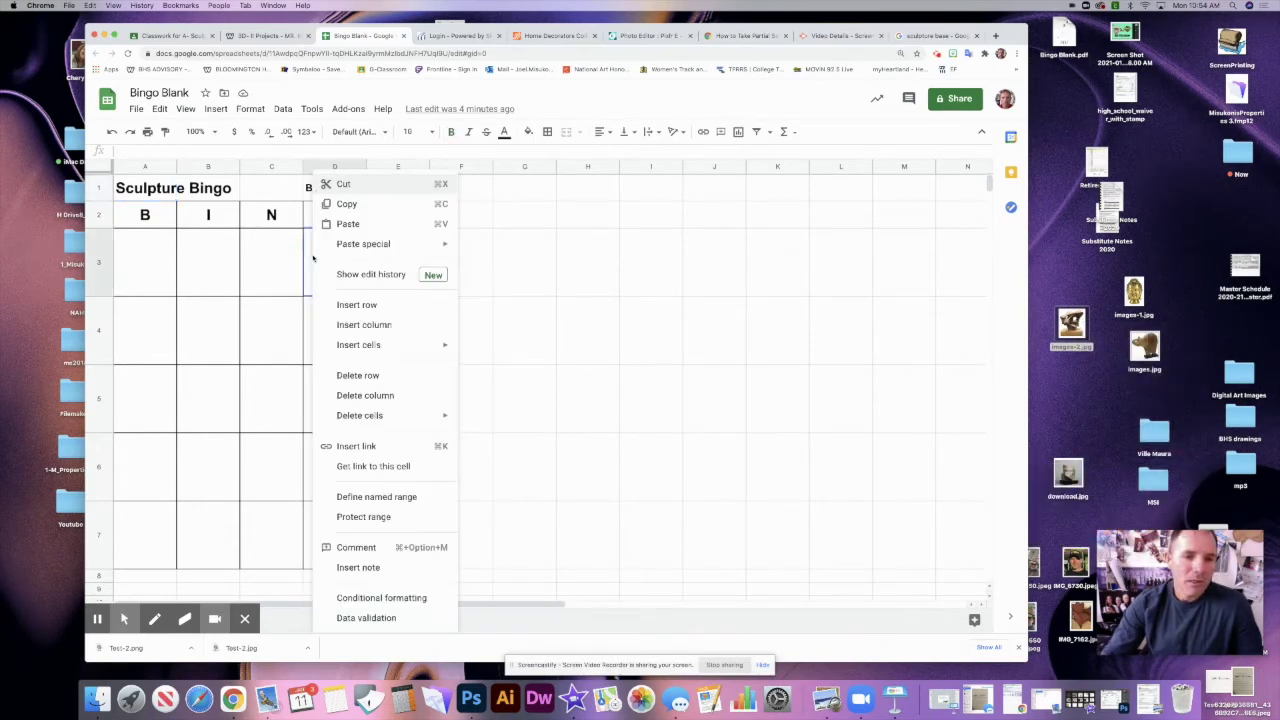
{"action": "left_click", "coordinate": [341, 226]}
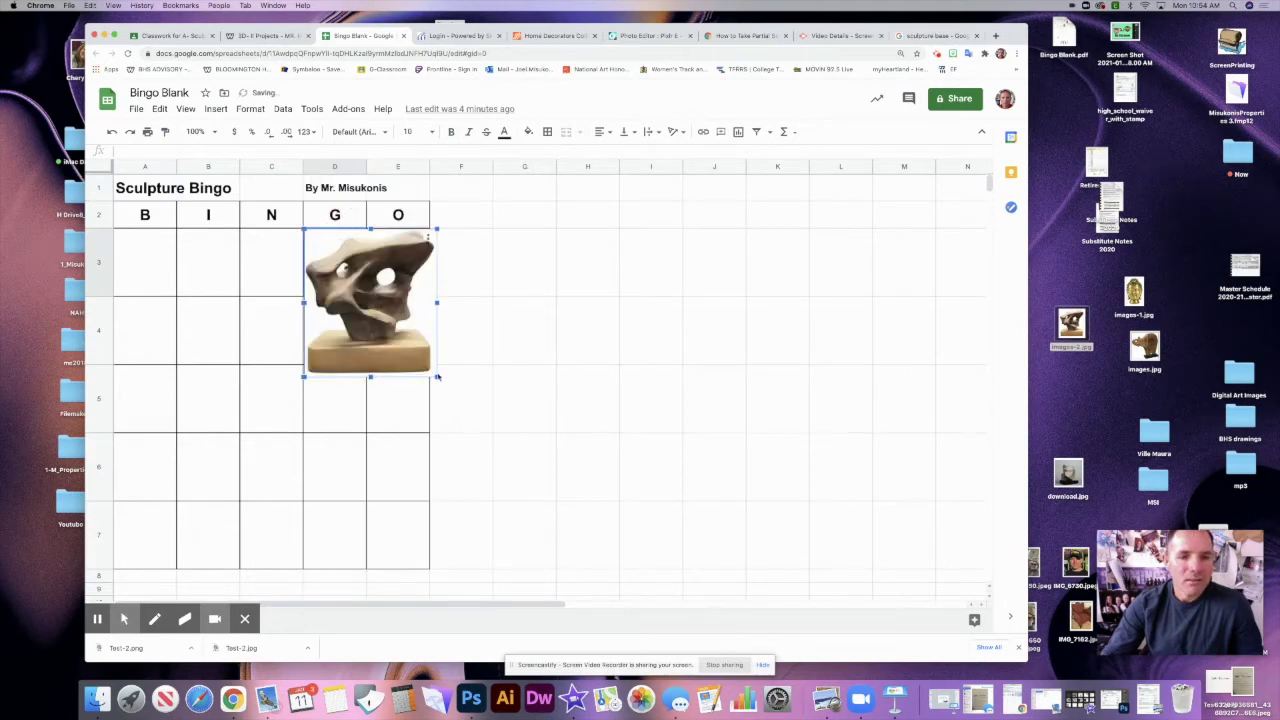
Step: Shrink the wooden sculpture image to fit inside D3 and deselect it
{"action": "mouse_move", "coordinate": [437, 377]}
{"action": "left_mouse_down"}
{"action": "mouse_move", "coordinate": [351, 289]}
{"action": "mouse_move", "coordinate": [363, 294]}
{"action": "left_mouse_up"}
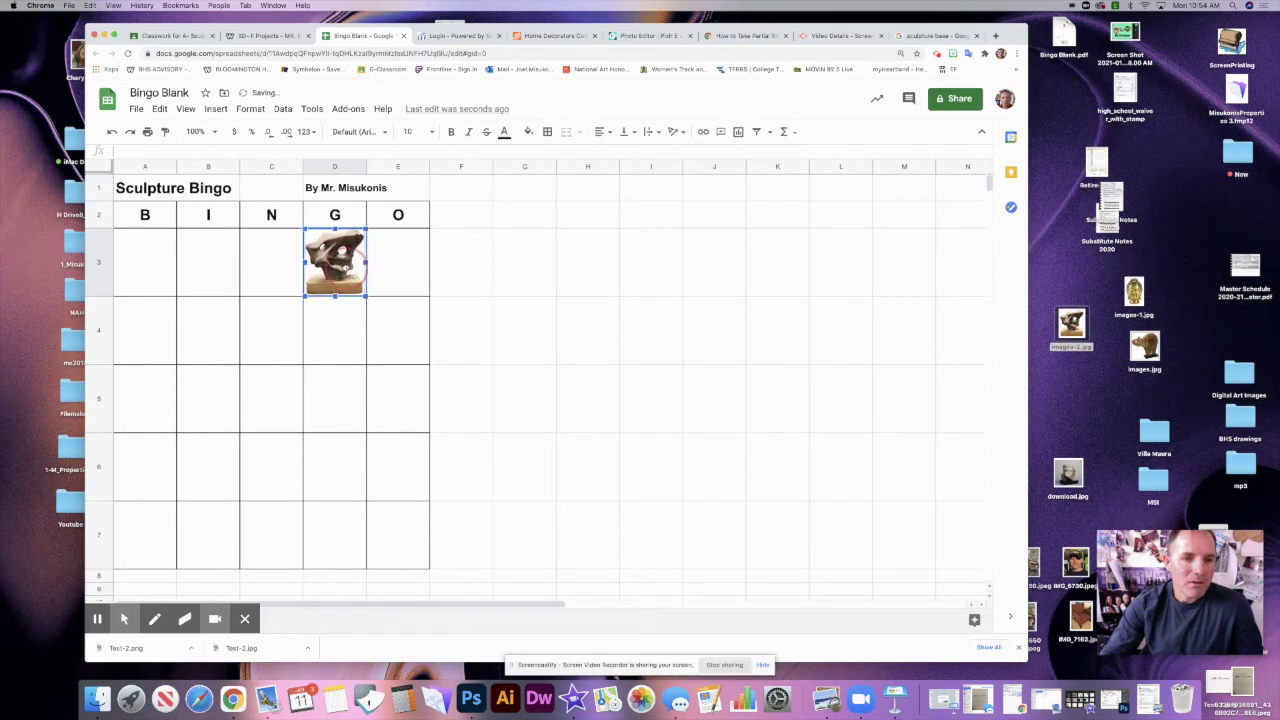
{"action": "left_click", "coordinate": [477, 277]}
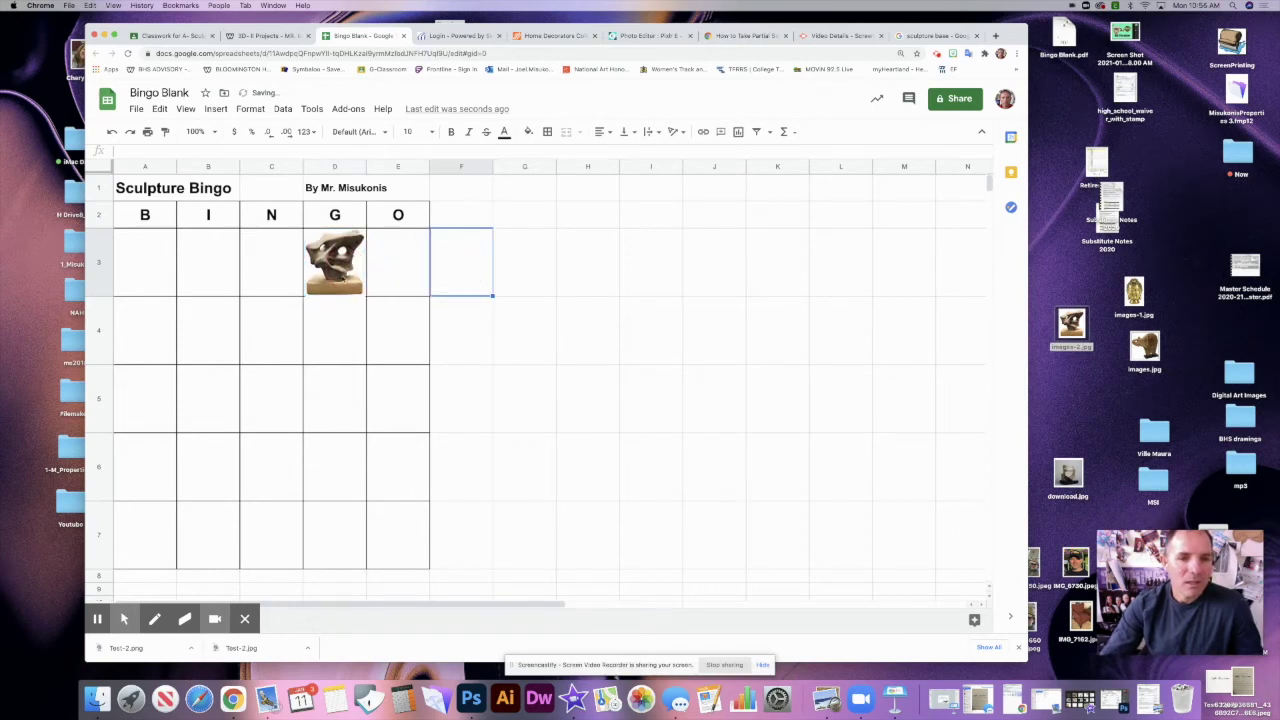
{"action": "left_click", "coordinate": [336, 294]}
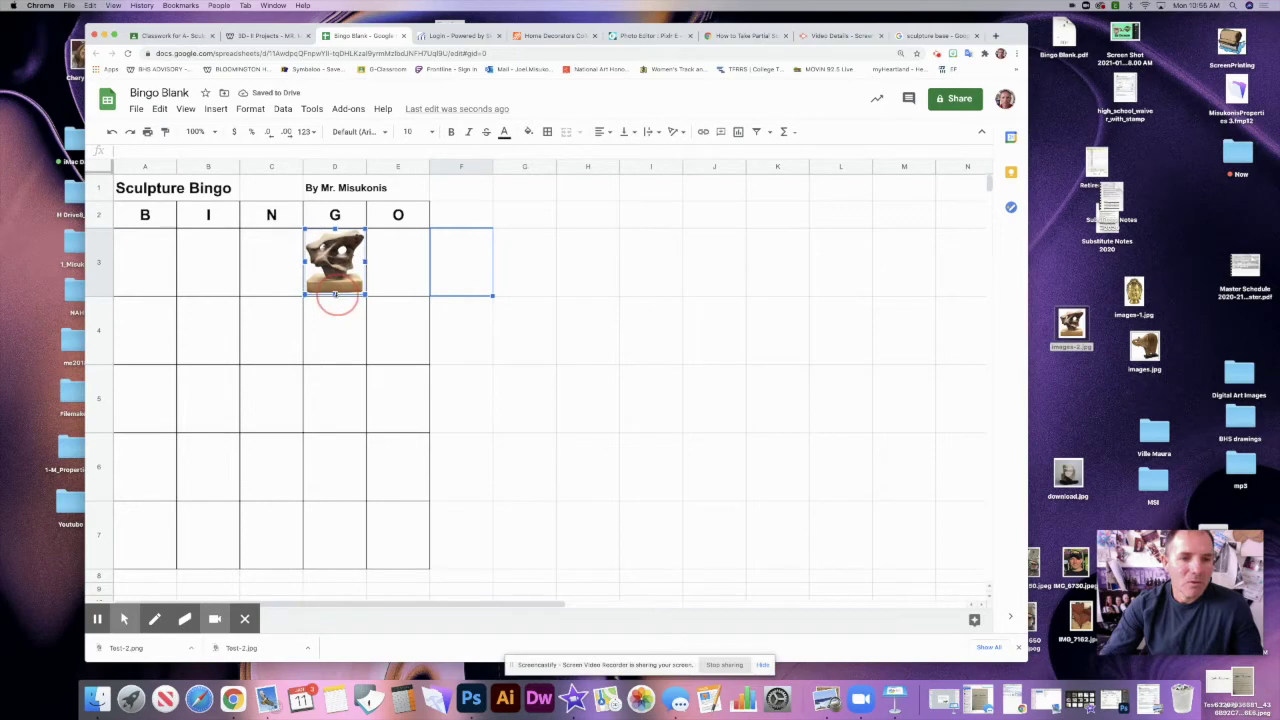
{"action": "left_click", "coordinate": [497, 296]}
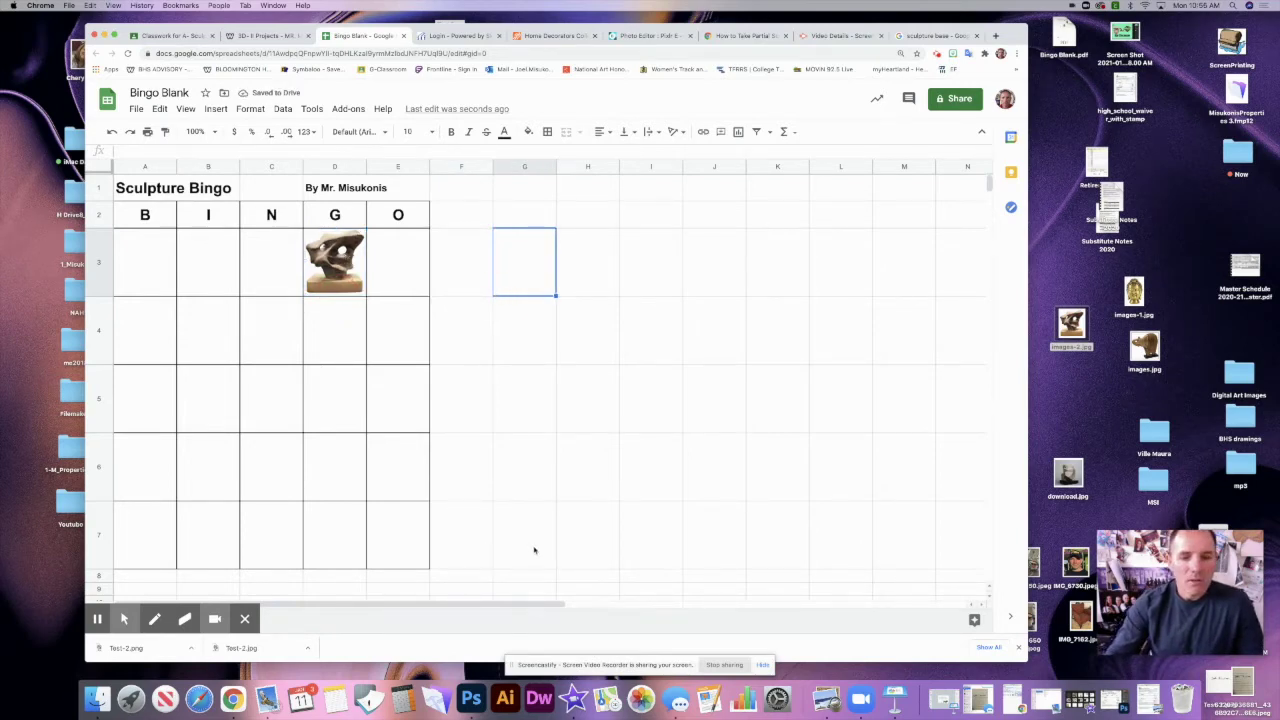
{"action": "scroll", "coordinate": [177, 556], "scroll_direction": "down", "scroll_amount": 1}
{"action": "left_click", "coordinate": [155, 562]}
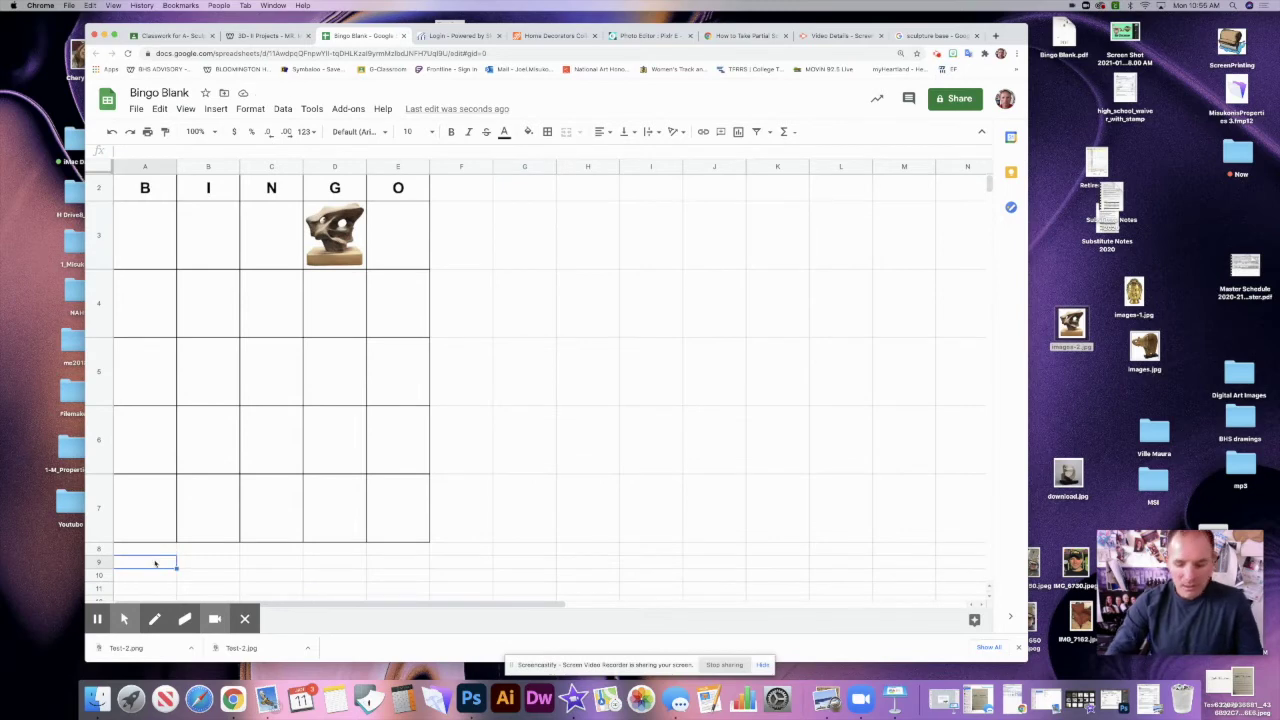
Step: Enter 'Base' in A9 and 'Open' in A10
{"action": "type", "text": "Base"}
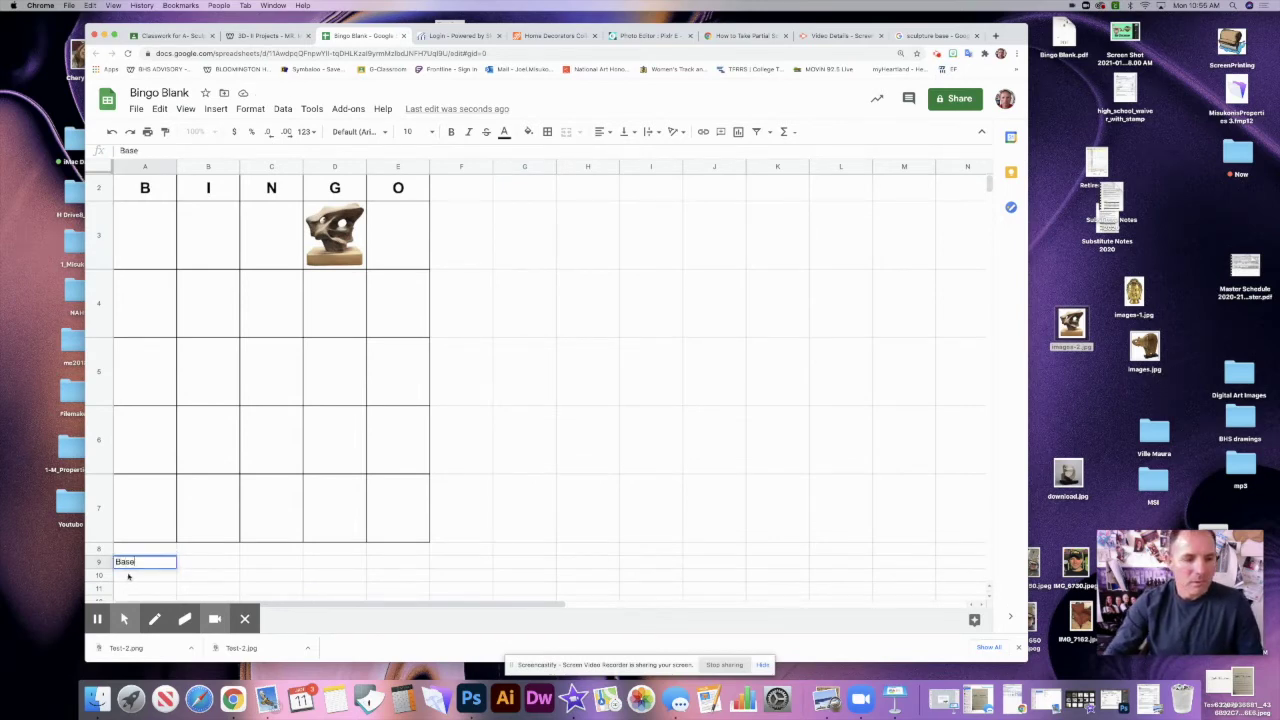
{"action": "key", "text": "Return"}
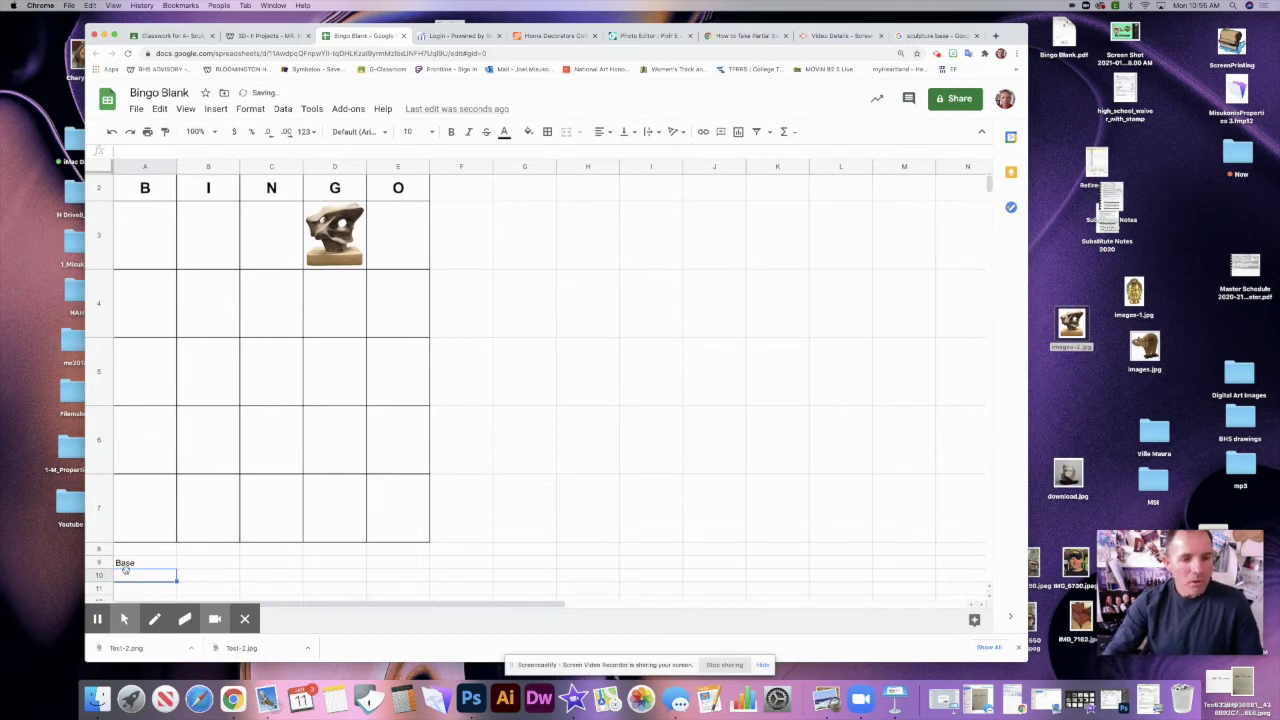
{"action": "type", "text": "Open"}
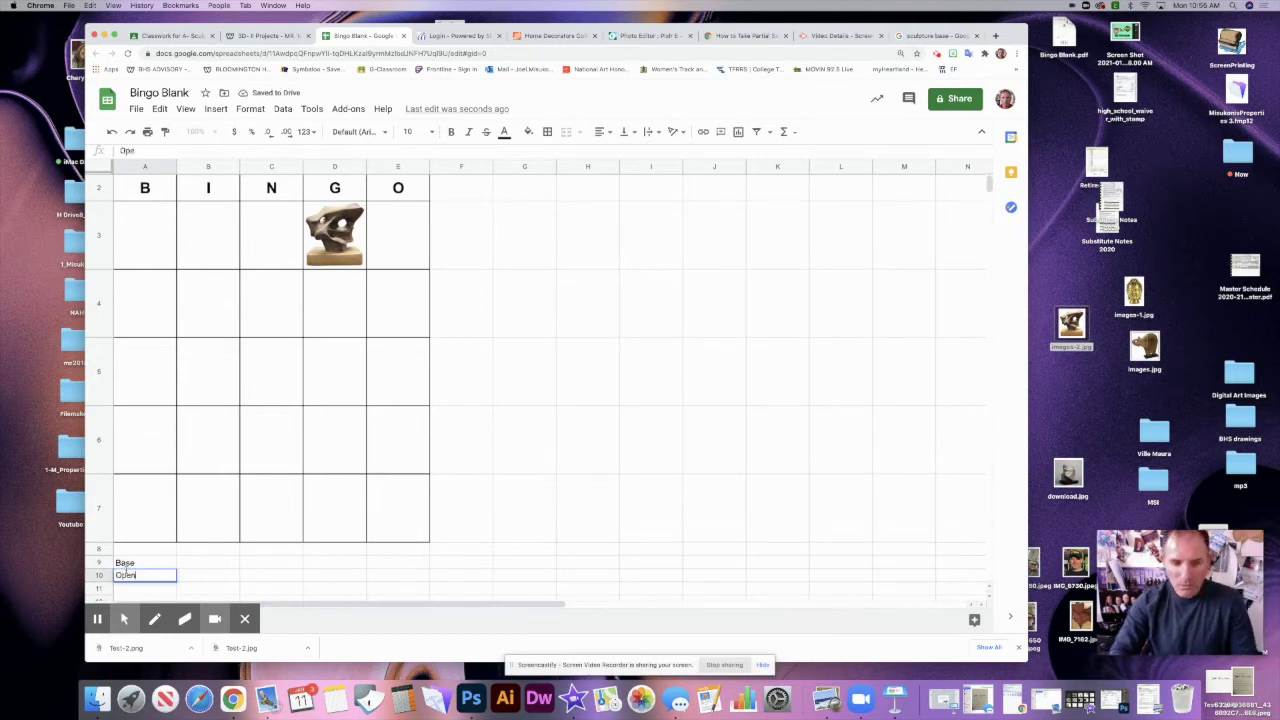
{"action": "left_click", "coordinate": [523, 463]}
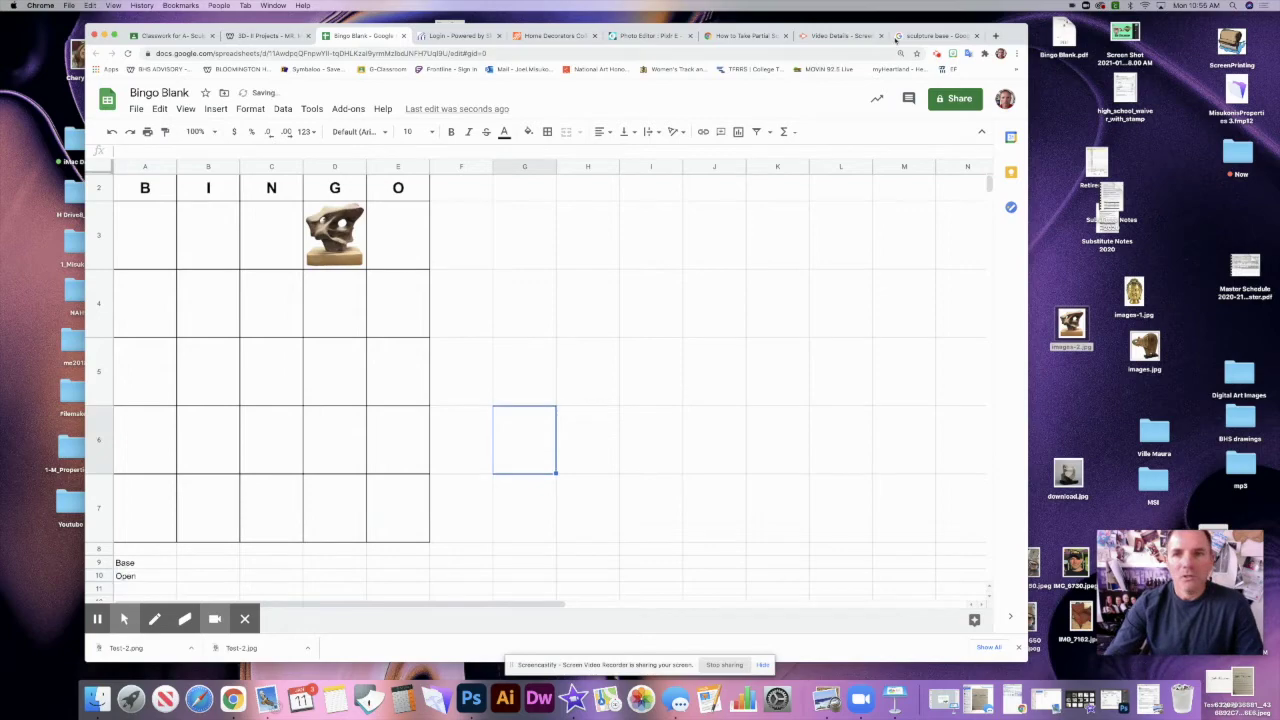
Step: Change the image search from 'sculpture base' to 'sculpture open'
{"action": "left_click", "coordinate": [931, 36]}
{"action": "scroll", "coordinate": [550, 380], "scroll_direction": "up", "scroll_amount": 5}
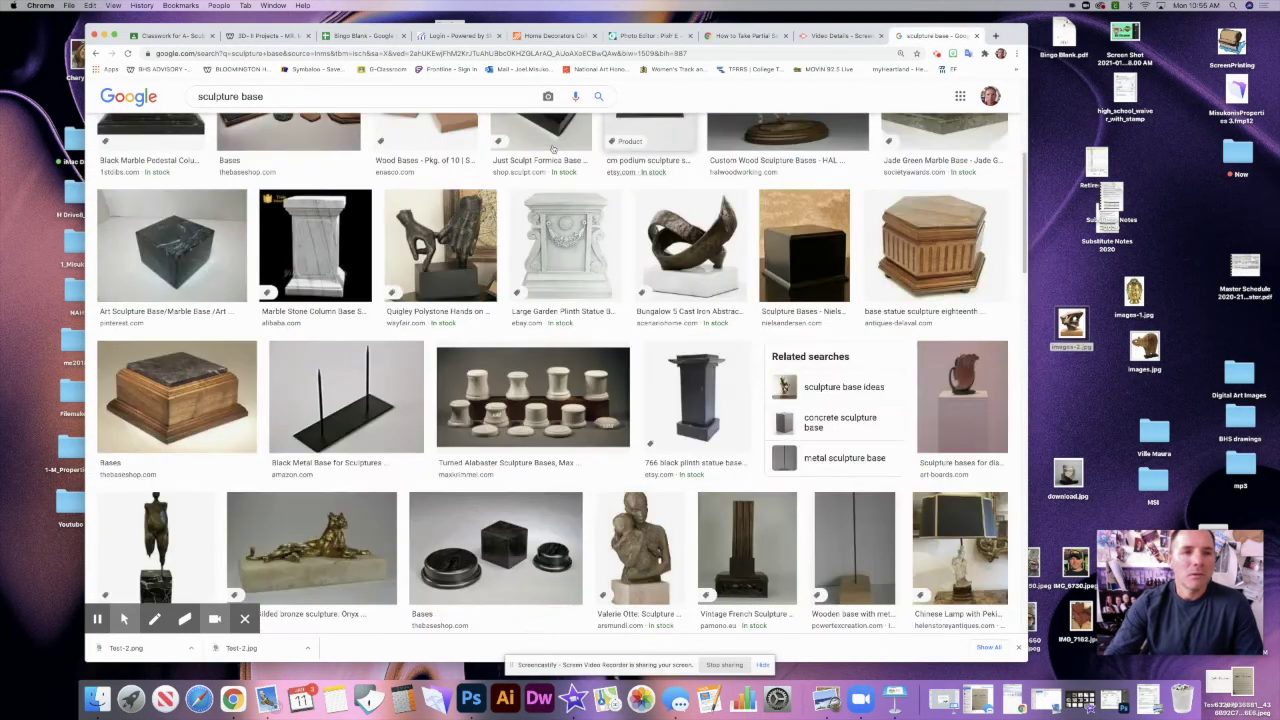
{"action": "left_click", "coordinate": [255, 96]}
{"action": "left_click_drag", "start_coordinate": [258, 96], "coordinate": [241, 96]}
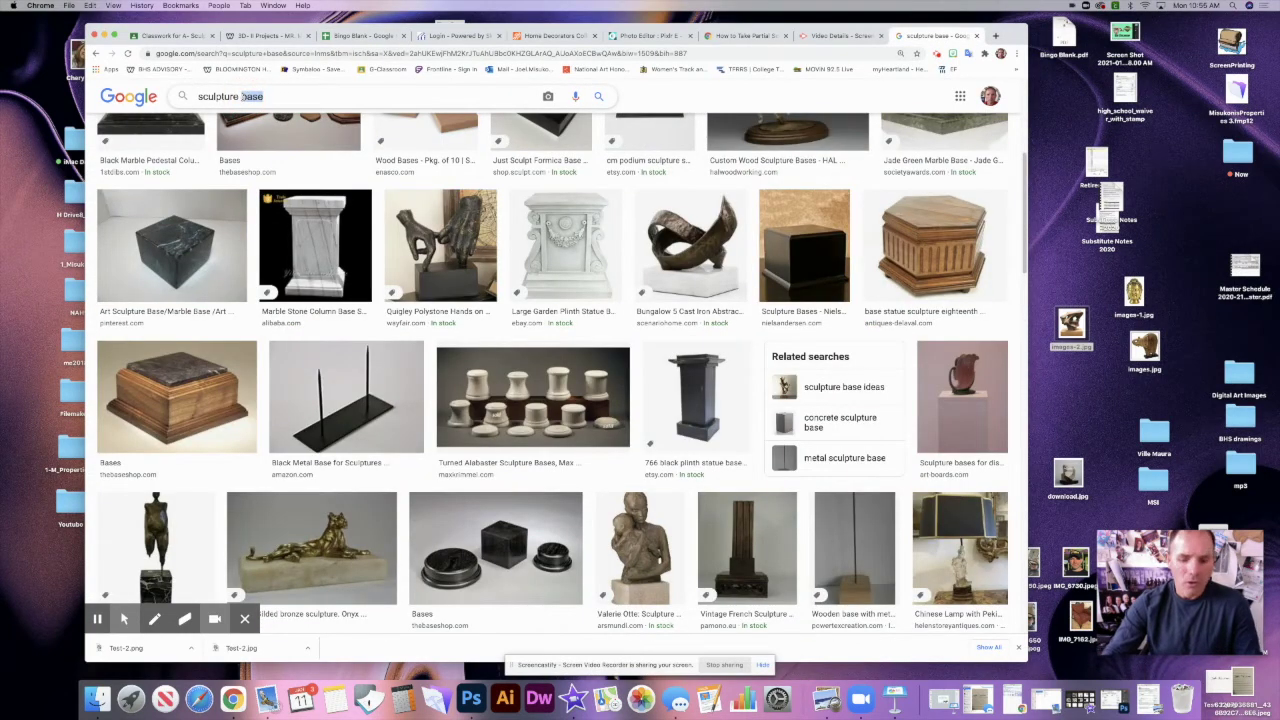
{"action": "type", "text": "open"}
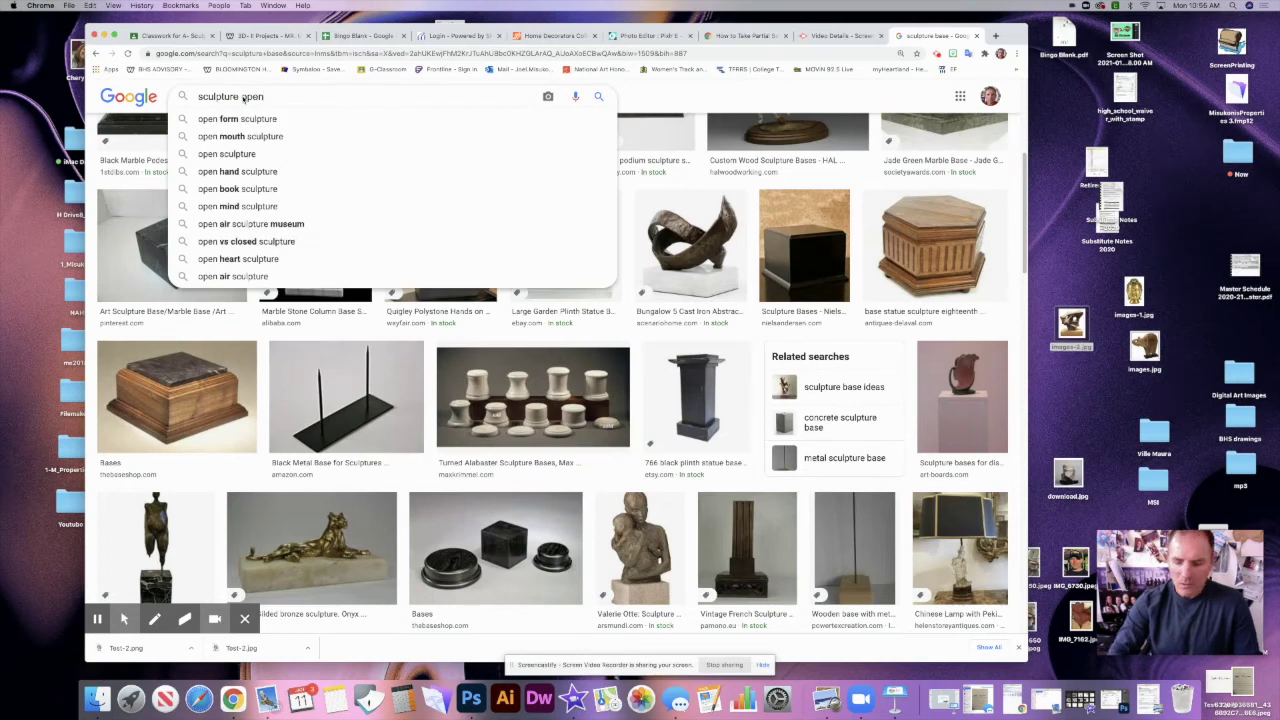
{"action": "key", "text": "Return"}
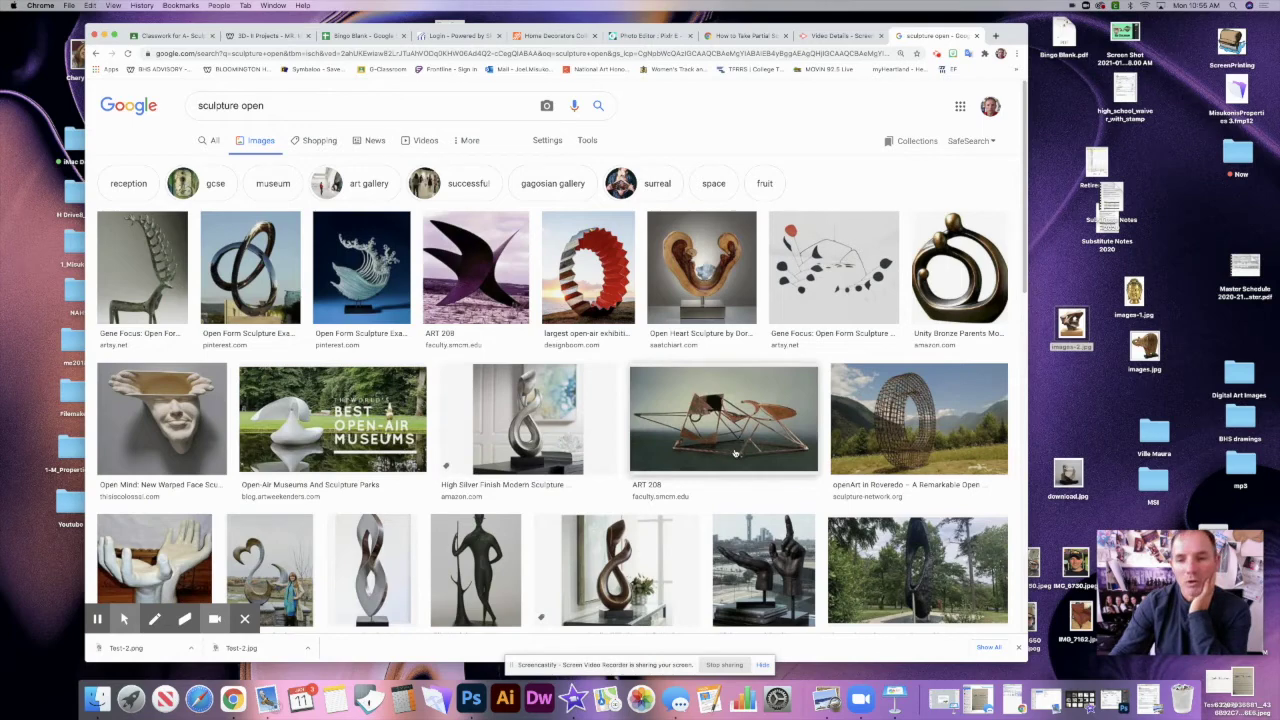
Step: Save the dark bronze ring sculpture image to the desktop and return to Bingo Blank
{"action": "scroll", "coordinate": [735, 453], "scroll_direction": "down", "scroll_amount": 1}
{"action": "scroll", "coordinate": [735, 453], "scroll_direction": "down", "scroll_amount": 2}
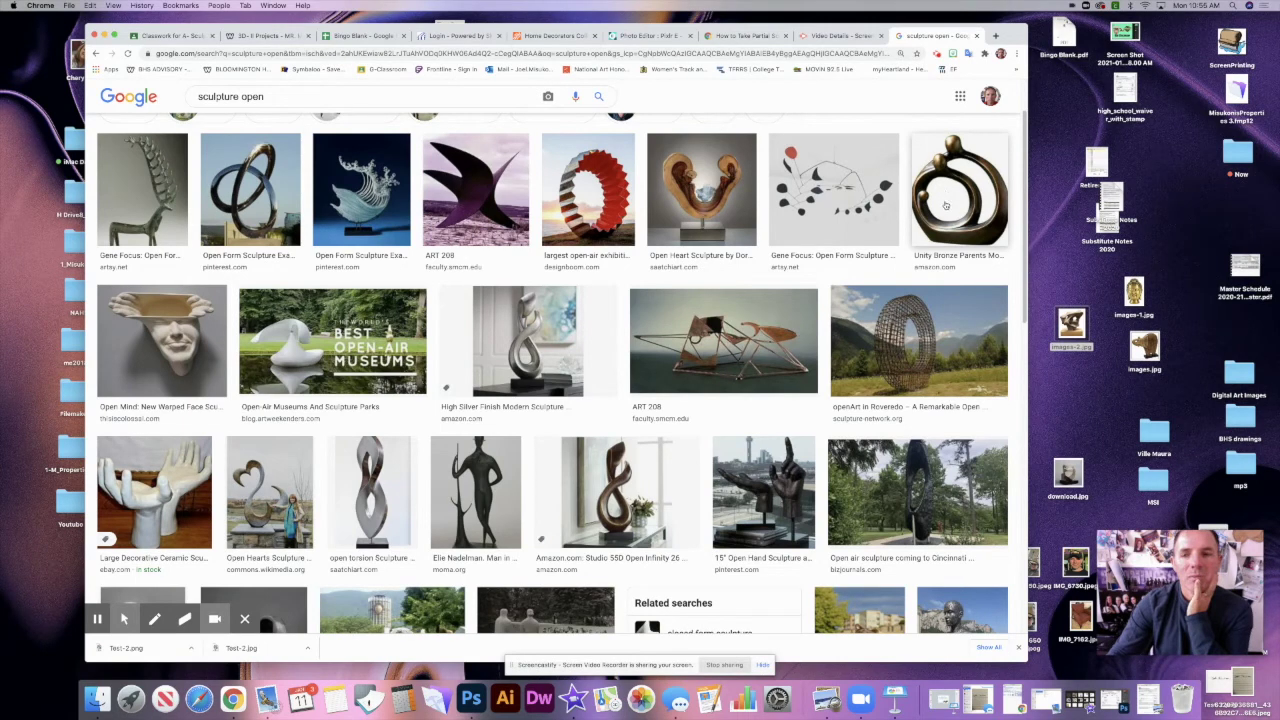
{"action": "left_click_drag", "start_coordinate": [947, 207], "coordinate": [1056, 278]}
{"action": "scroll", "coordinate": [700, 200], "scroll_direction": "down", "scroll_amount": 1}
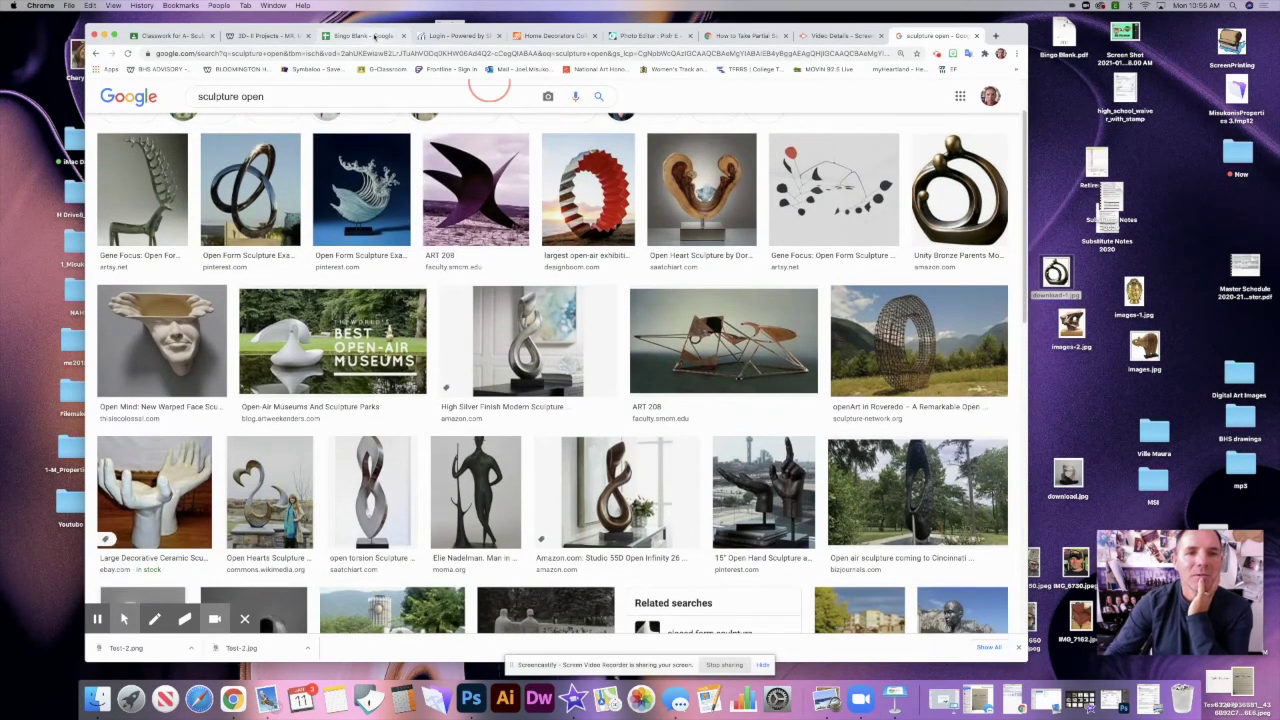
{"action": "left_click", "coordinate": [374, 36]}
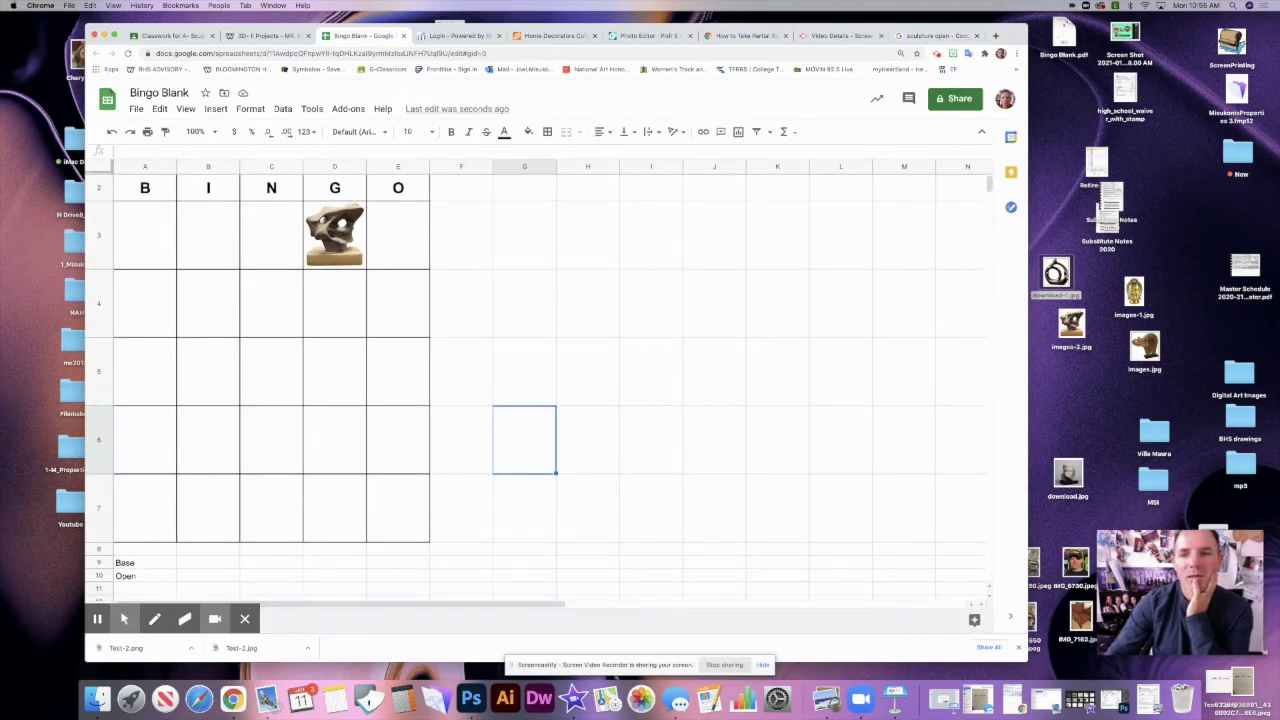
Step: Copy download-1.jpg from the desktop and paste it into cell B4
{"action": "right_click", "coordinate": [1062, 270]}
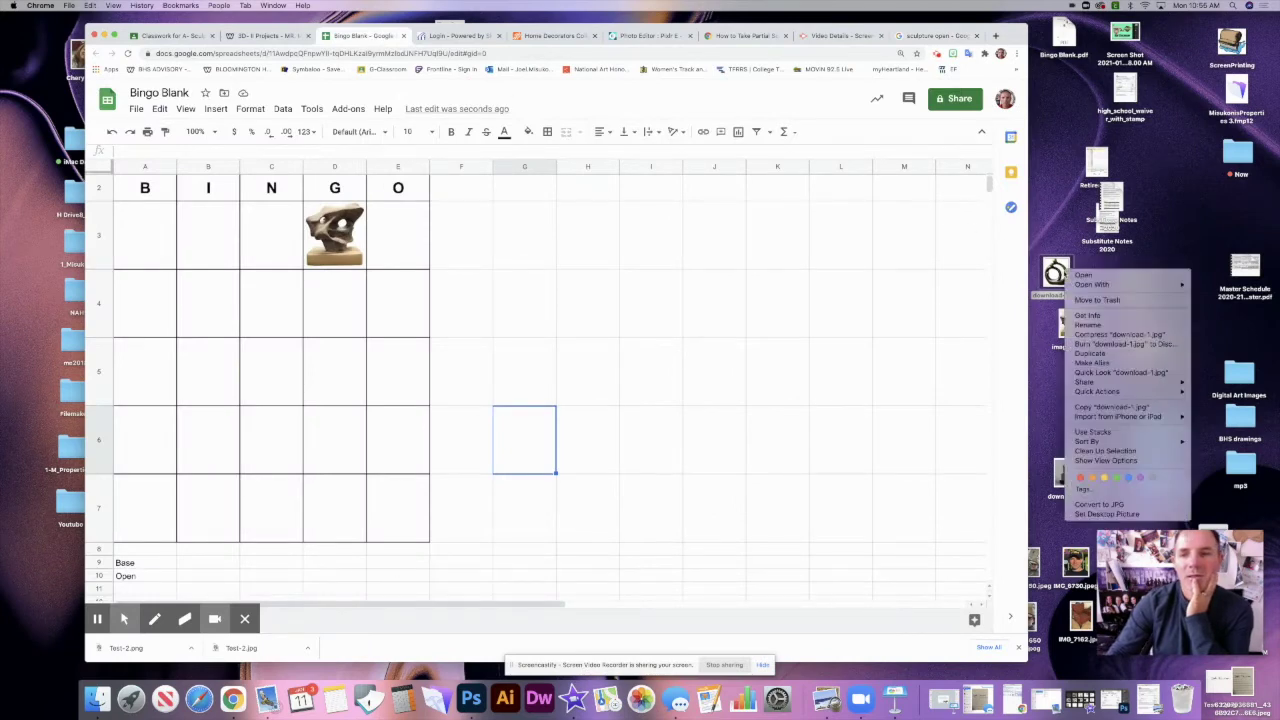
{"action": "left_click", "coordinate": [1092, 431]}
{"action": "right_click", "coordinate": [208, 289]}
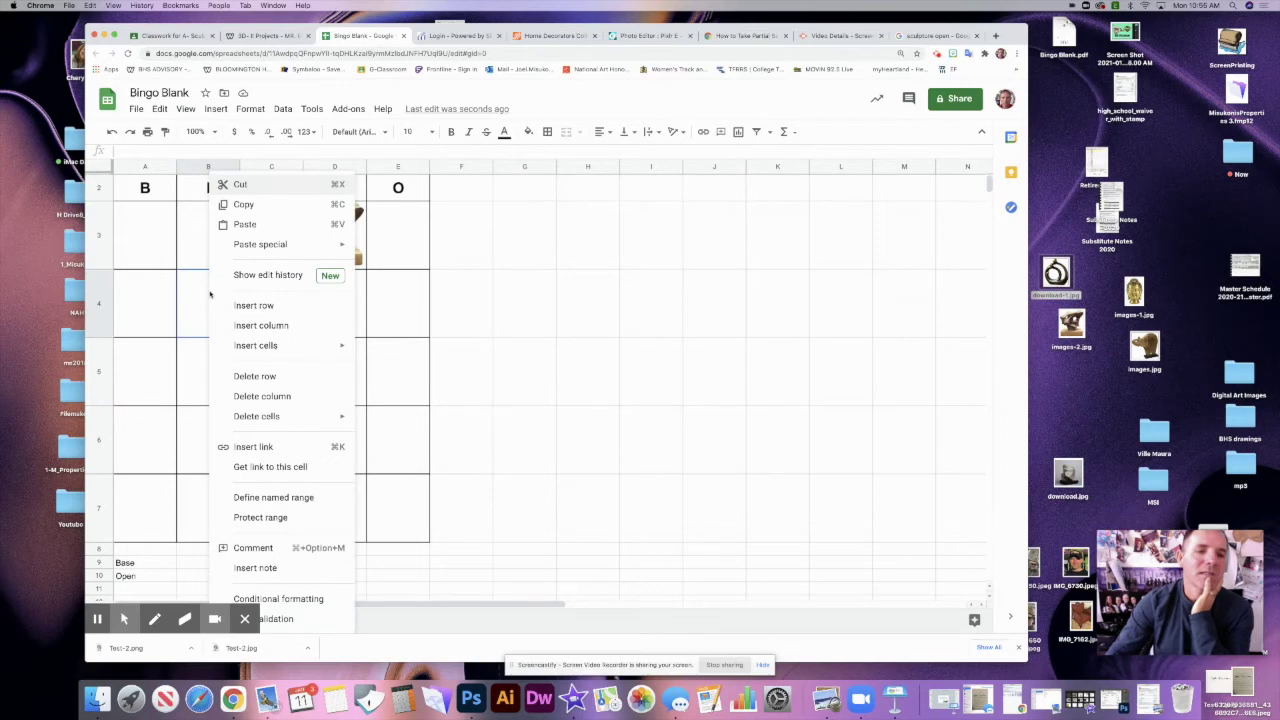
{"action": "left_click", "coordinate": [238, 226]}
Step: Shrink the bronze ring image to fit inside B4, then reselect the Open label in A10
{"action": "left_click_drag", "start_coordinate": [310, 418], "coordinate": [222, 331]}
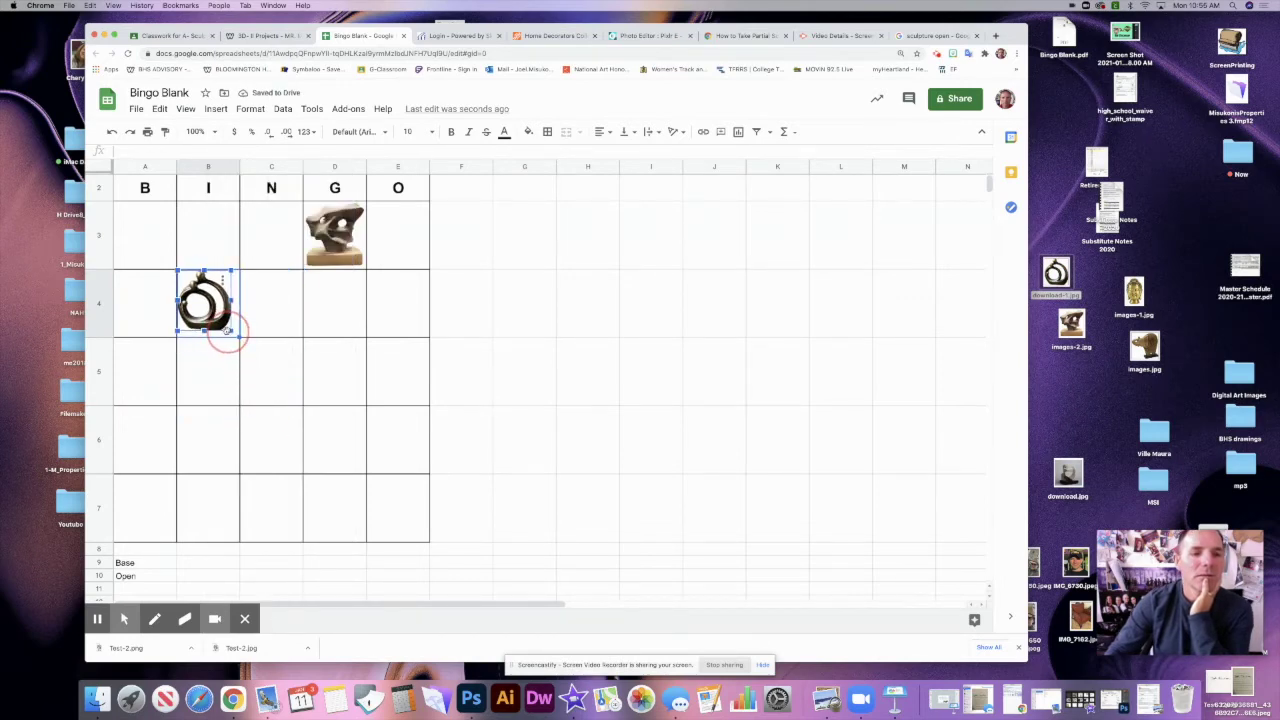
{"action": "left_click", "coordinate": [216, 287]}
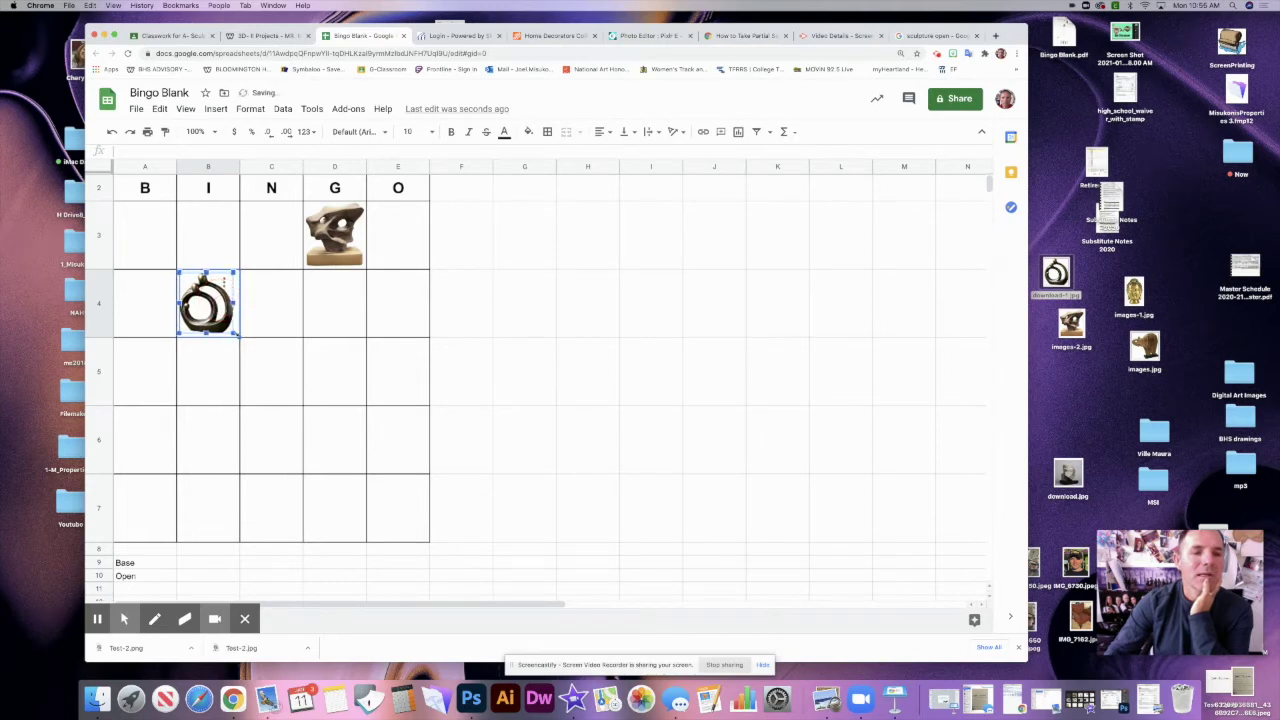
{"action": "left_click", "coordinate": [238, 331]}
{"action": "left_click", "coordinate": [478, 390]}
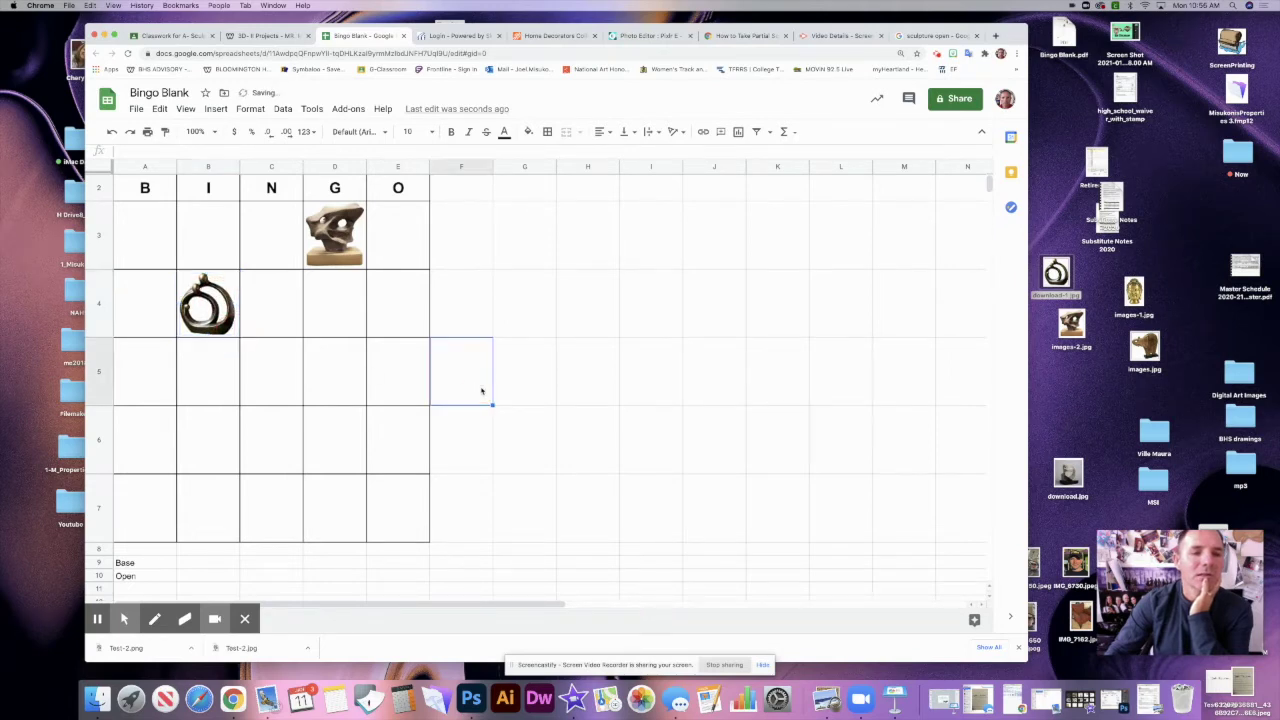
{"action": "left_click", "coordinate": [136, 577]}
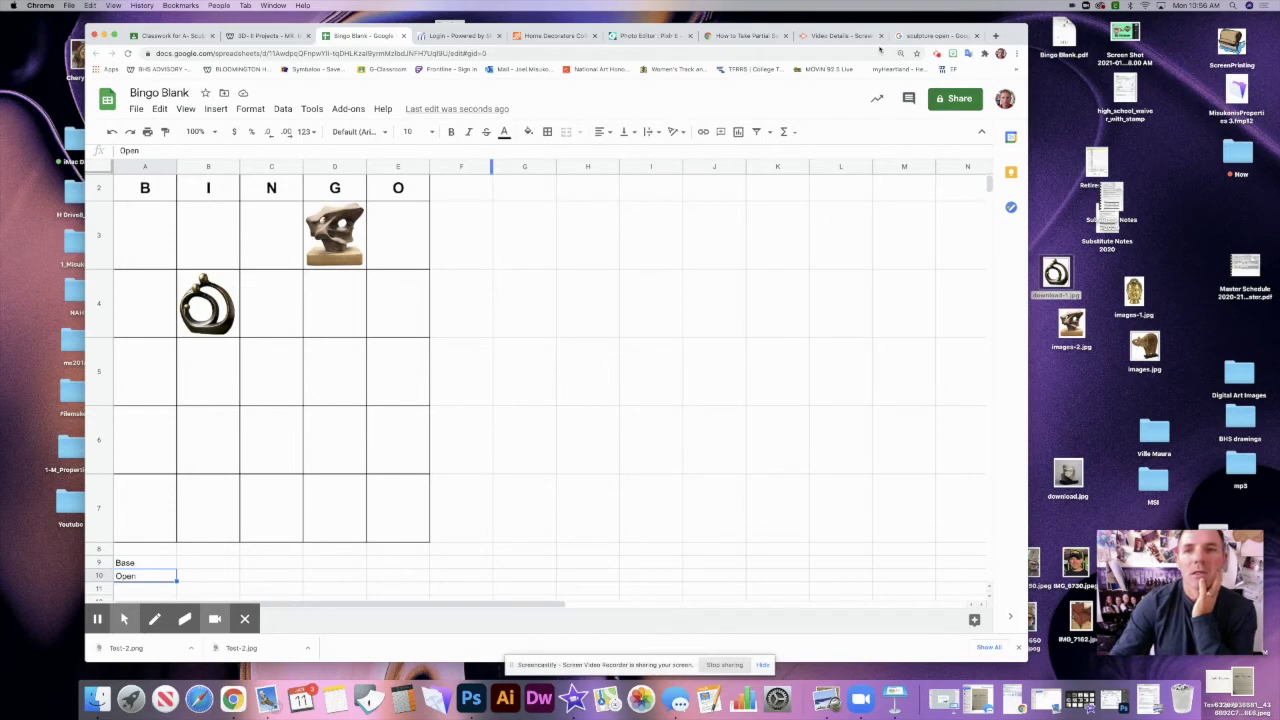
{"action": "left_click", "coordinate": [935, 35]}
{"action": "scroll", "coordinate": [617, 468], "scroll_direction": "down", "scroll_amount": 15}
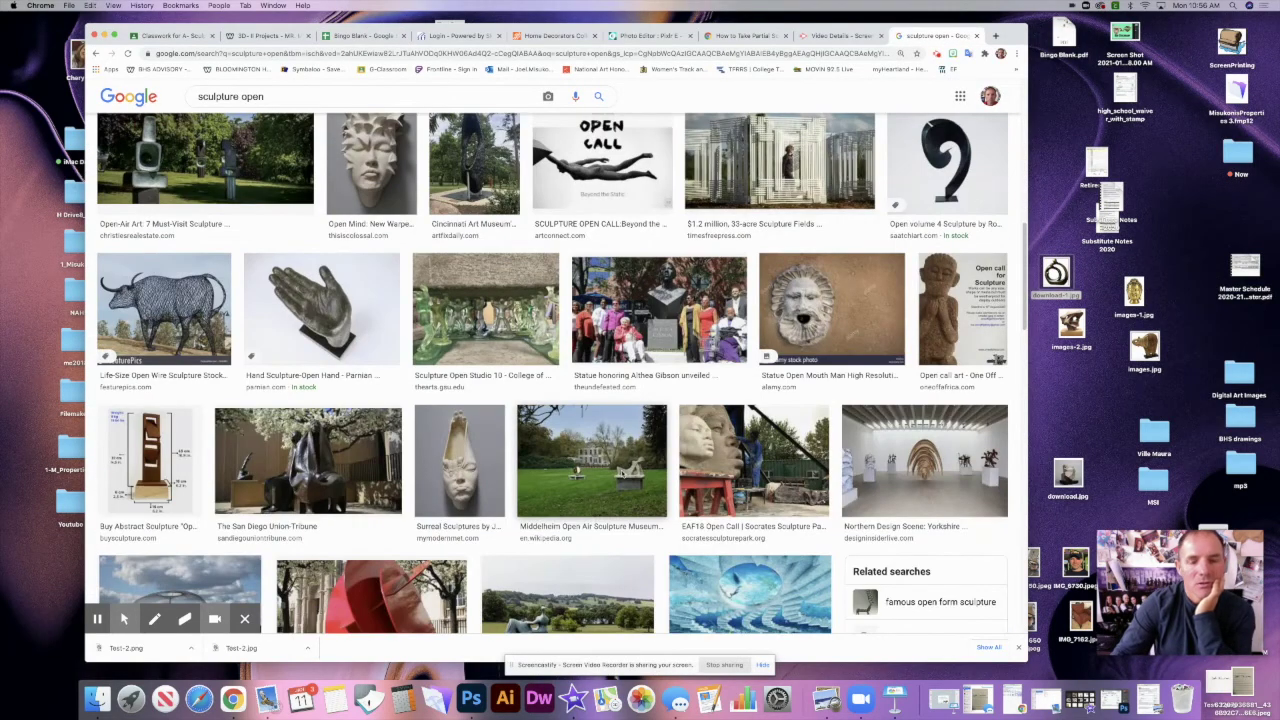
{"action": "scroll", "coordinate": [626, 474], "scroll_direction": "down", "scroll_amount": 3}
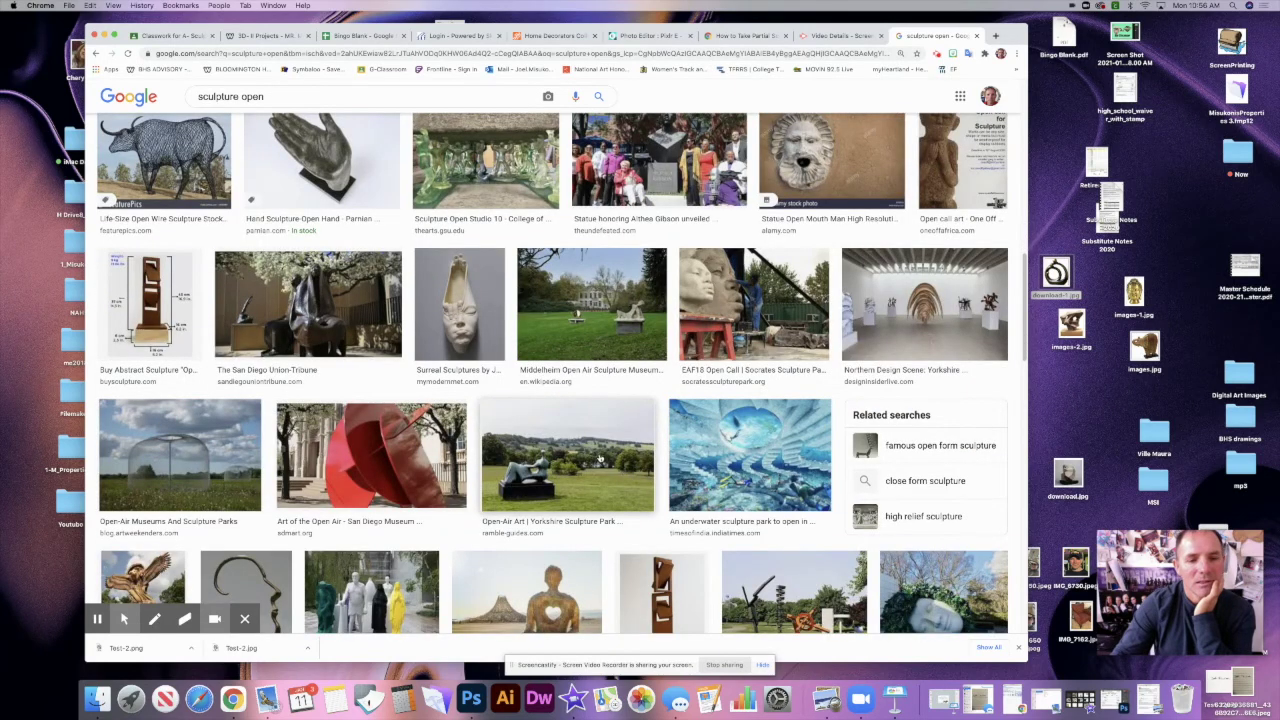
{"action": "scroll", "coordinate": [600, 458], "scroll_direction": "down", "scroll_amount": 4}
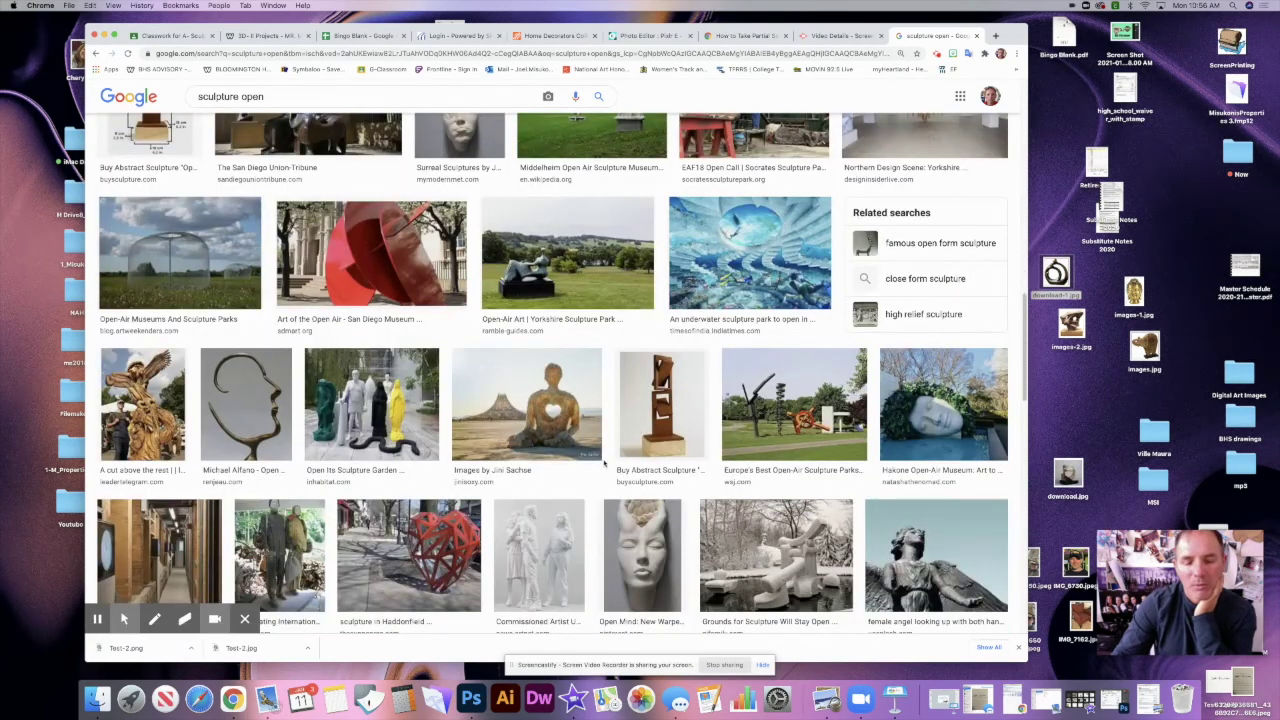
{"action": "scroll", "coordinate": [586, 476], "scroll_direction": "up", "scroll_amount": 15}
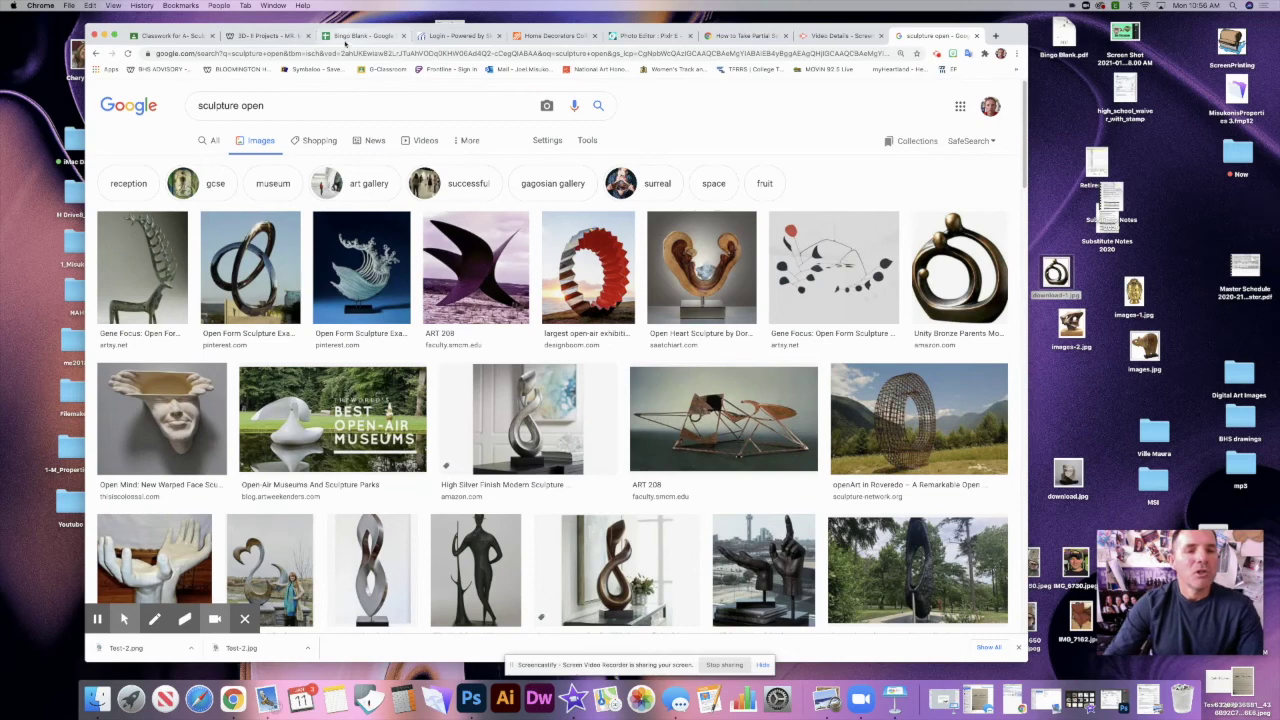
{"action": "left_click", "coordinate": [347, 37]}
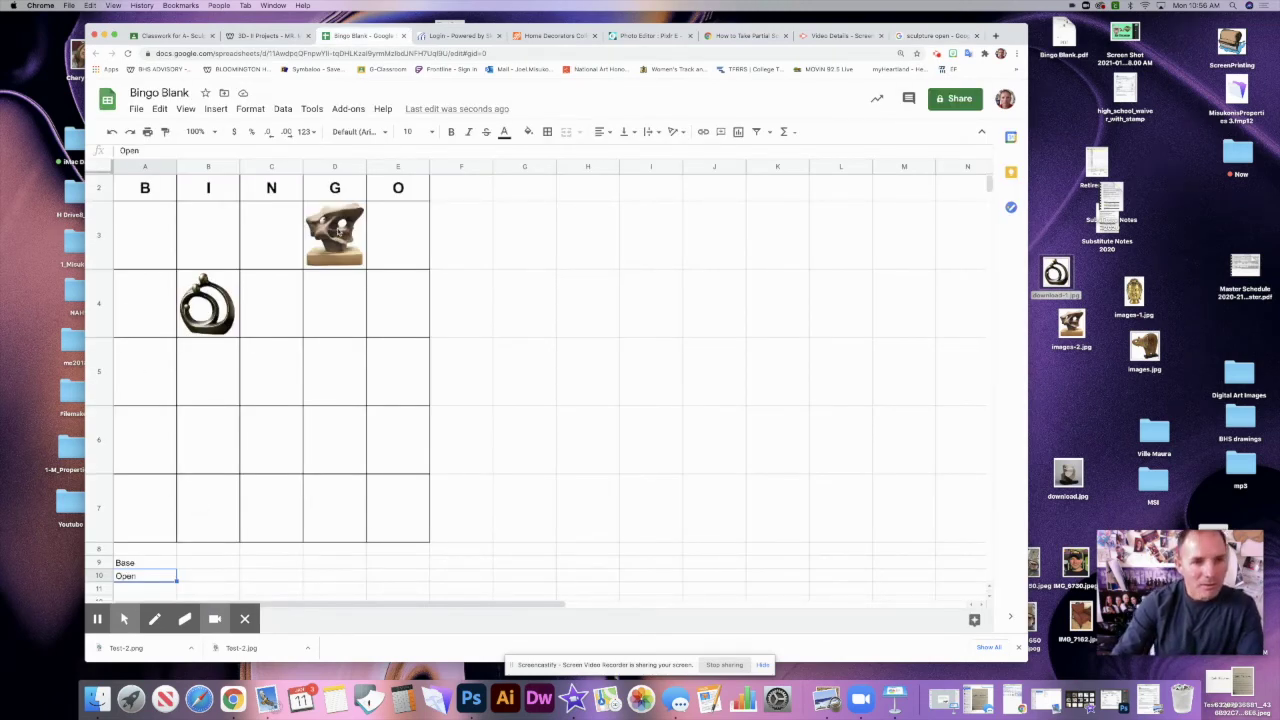
Step: Print the sheet from File > Print with one-page Letter portrait settings
{"action": "left_click", "coordinate": [136, 108]}
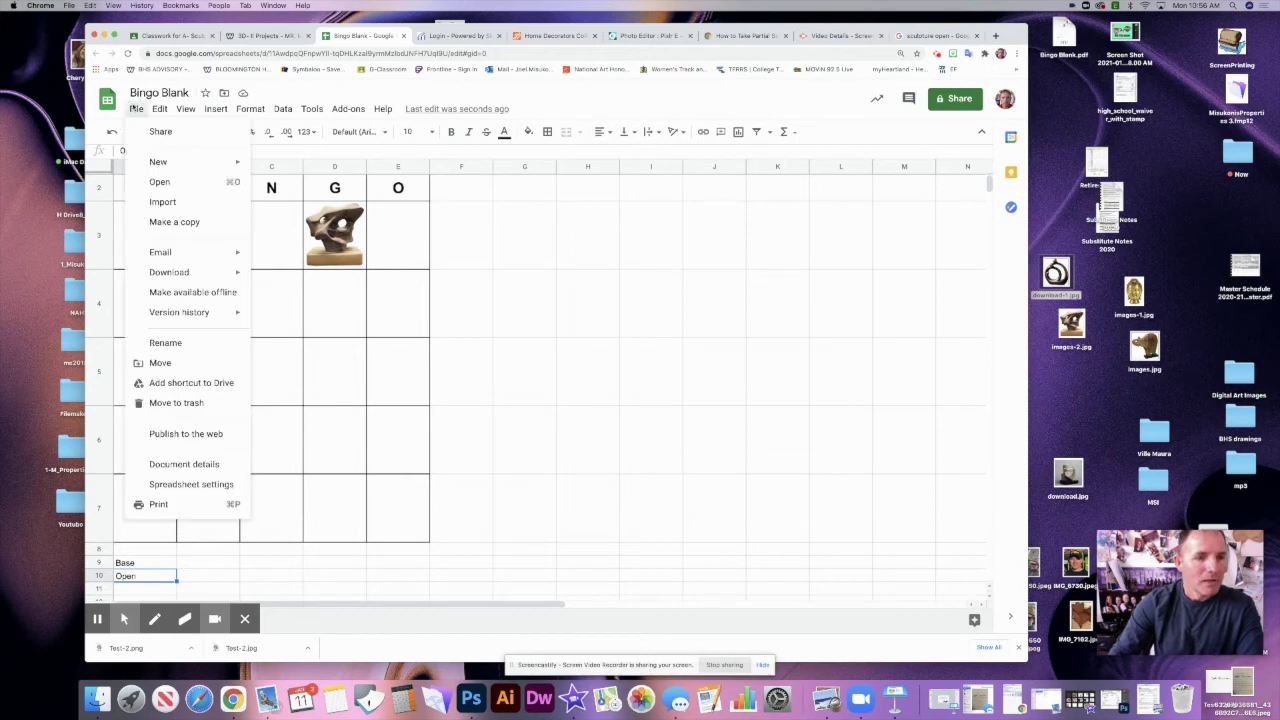
{"action": "left_click", "coordinate": [158, 504]}
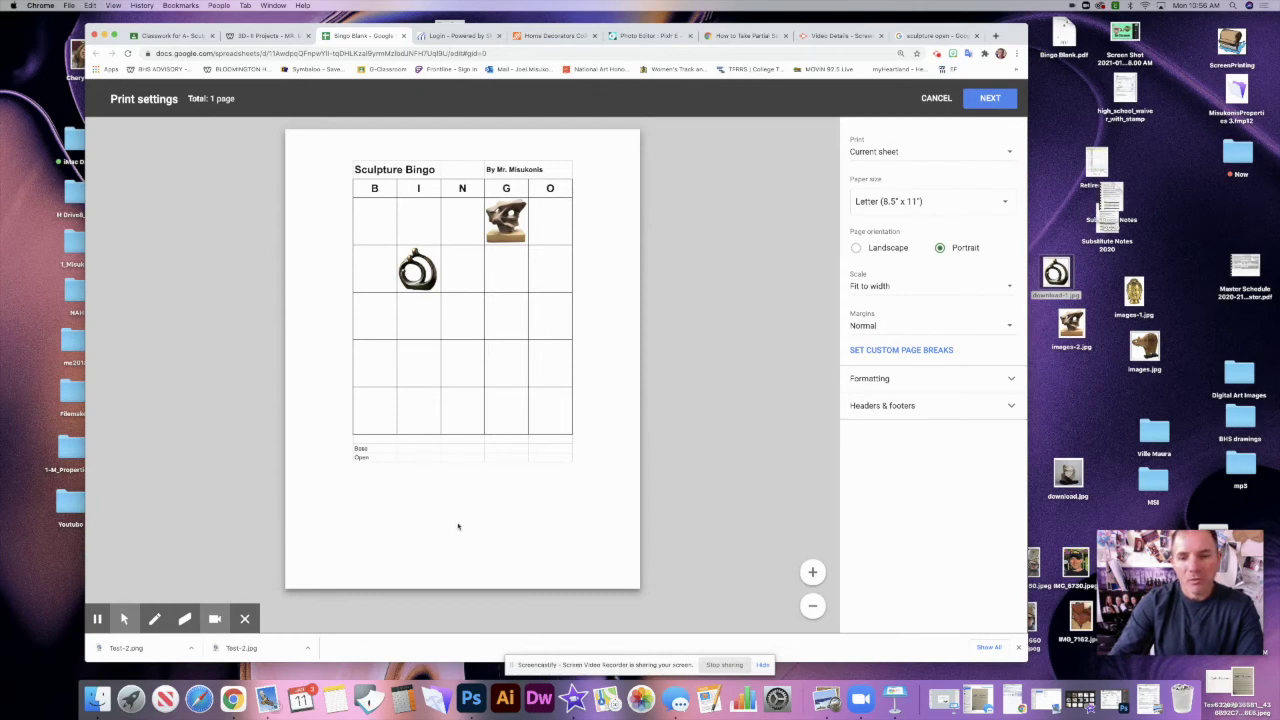
{"action": "left_click", "coordinate": [990, 103]}
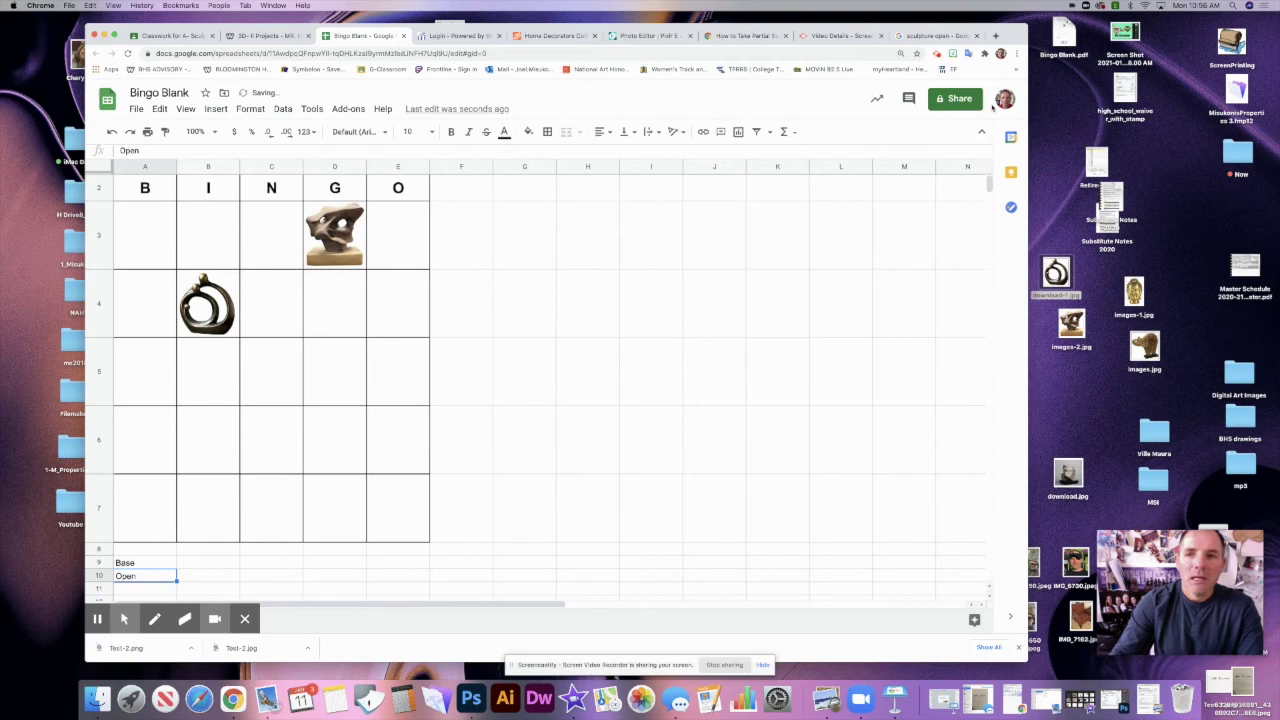
Step: Save as PDF named 'Bingo Blank' on the Desktop, replacing the existing file
{"action": "left_click", "coordinate": [812, 104]}
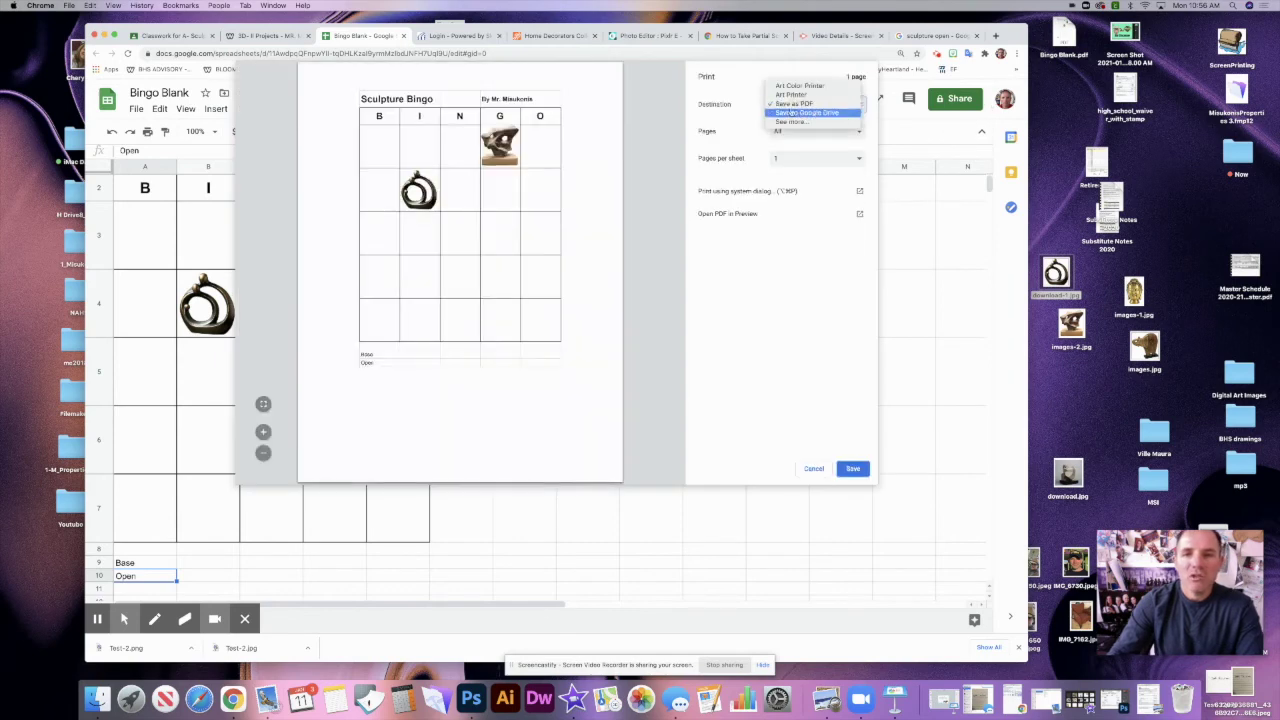
{"action": "left_click", "coordinate": [872, 414]}
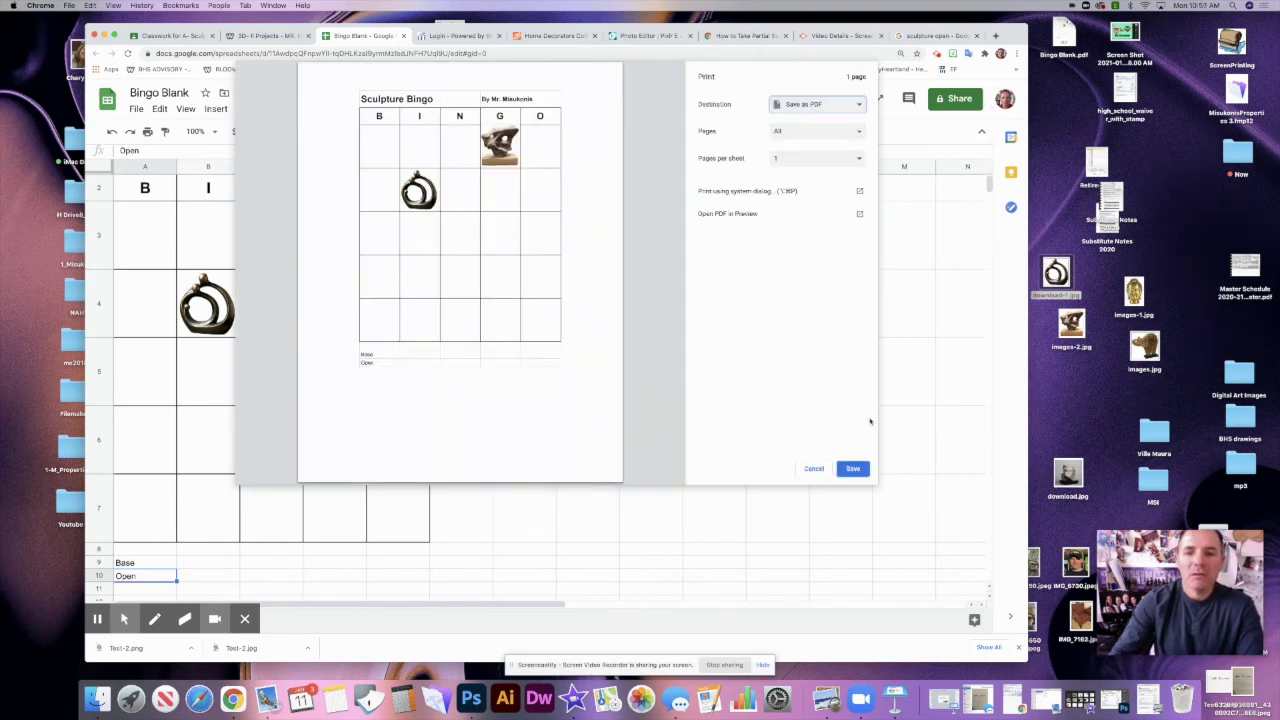
{"action": "left_click", "coordinate": [852, 469]}
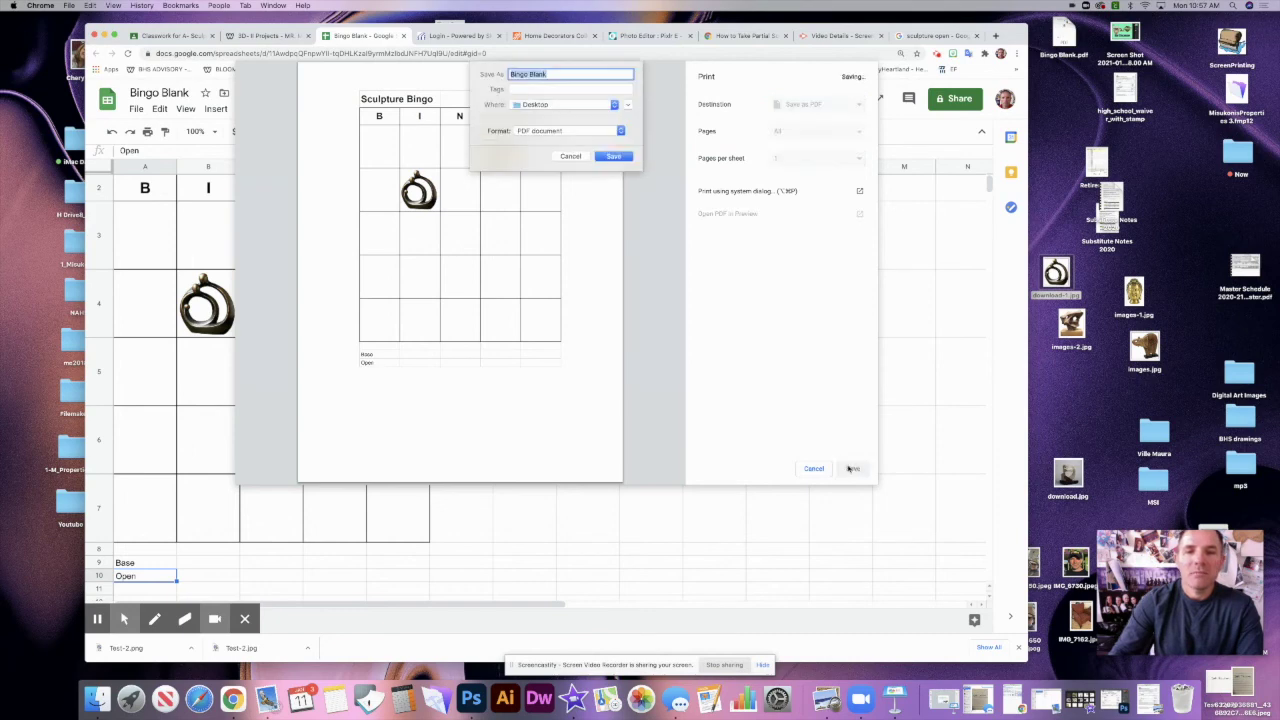
{"action": "left_click", "coordinate": [625, 159]}
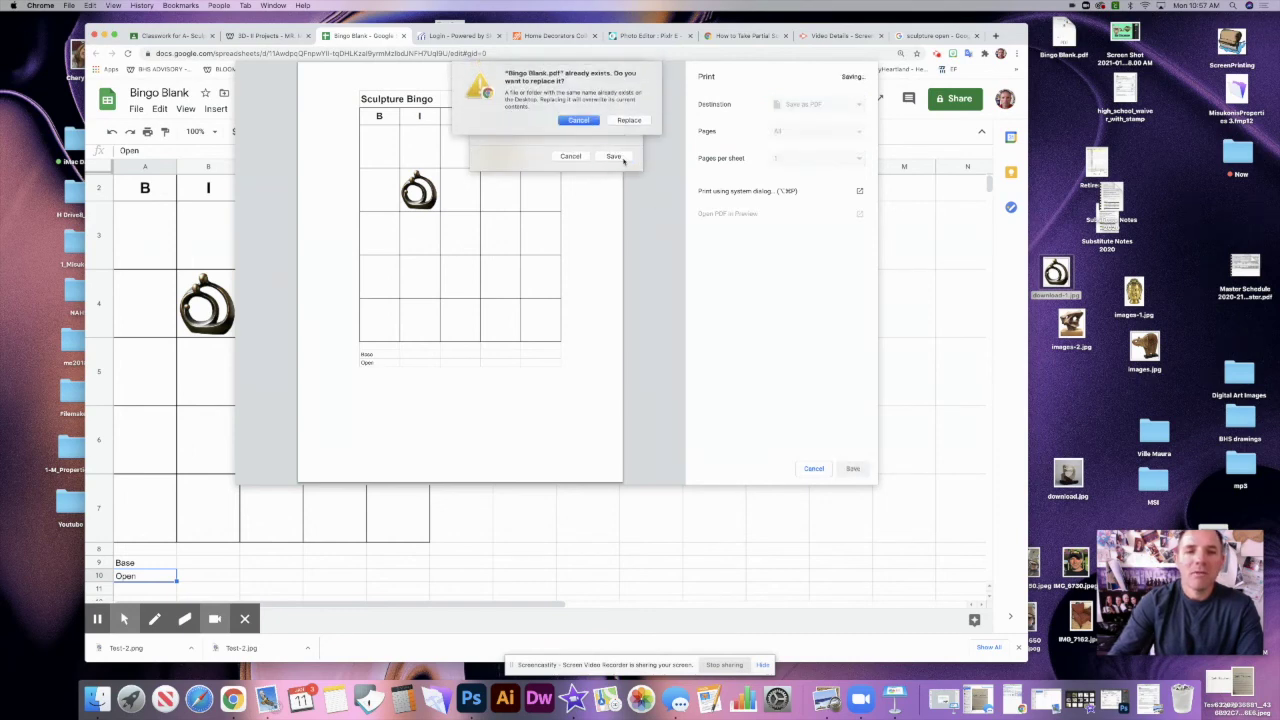
{"action": "left_click", "coordinate": [627, 121]}
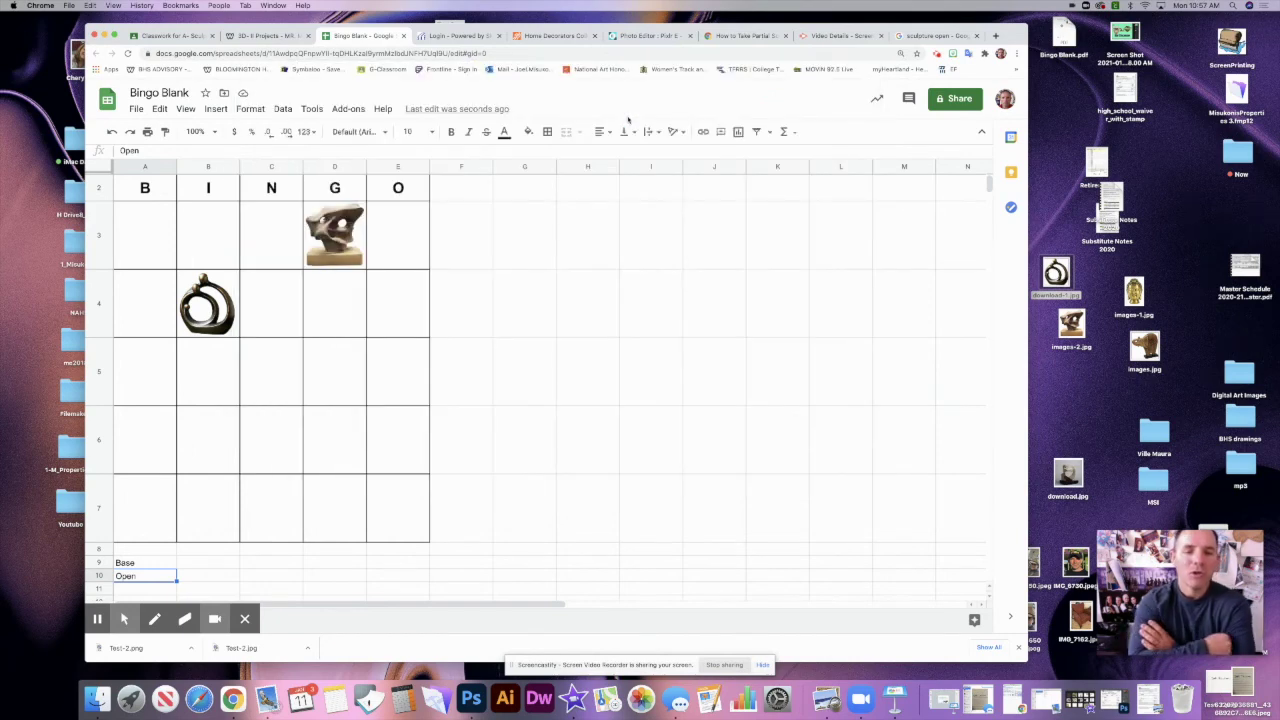